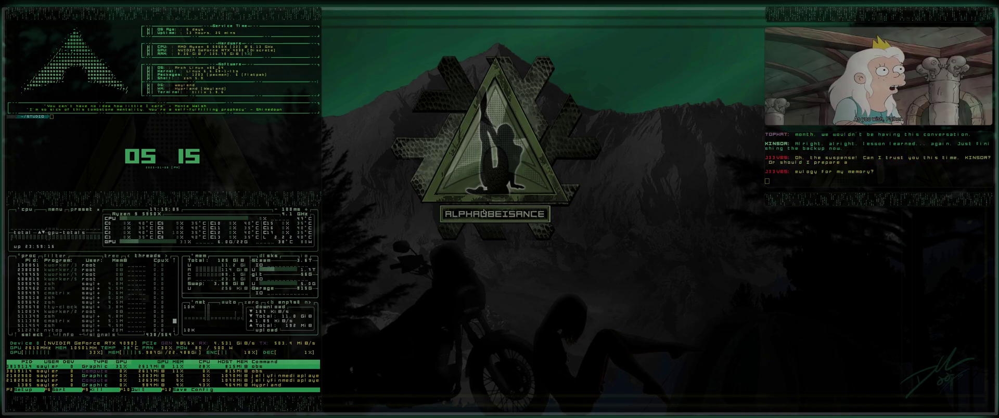
# - Review the header notes in input-rules.conf: the NOOB-NOTE, the default-settings tip and the Hyprland wiki link
pyautogui.press('super+2')
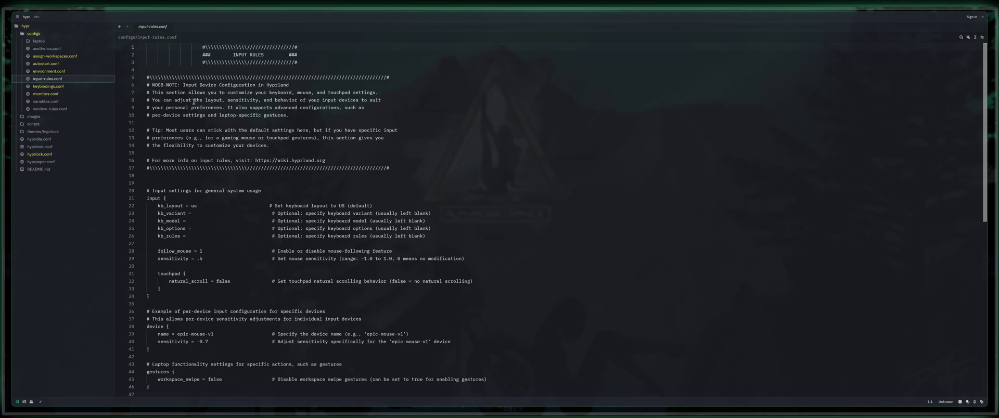
pyautogui.moveTo(153, 84); pyautogui.dragTo(183, 84)
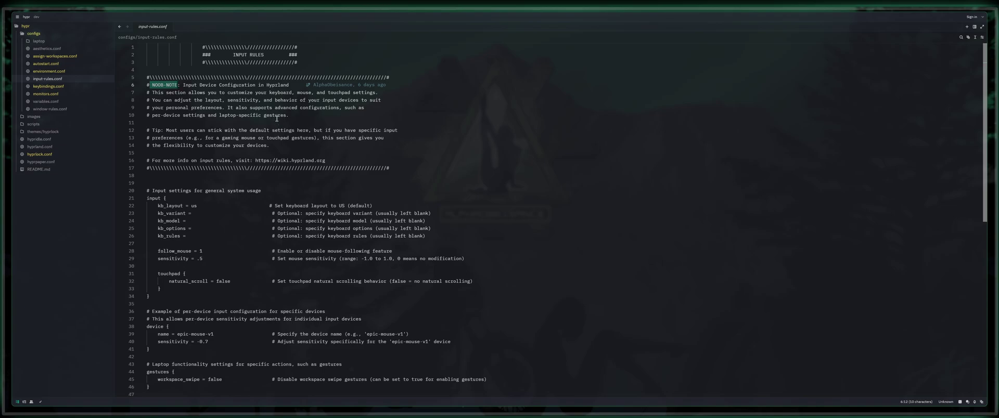
pyautogui.moveTo(166, 130); pyautogui.dragTo(390, 134)
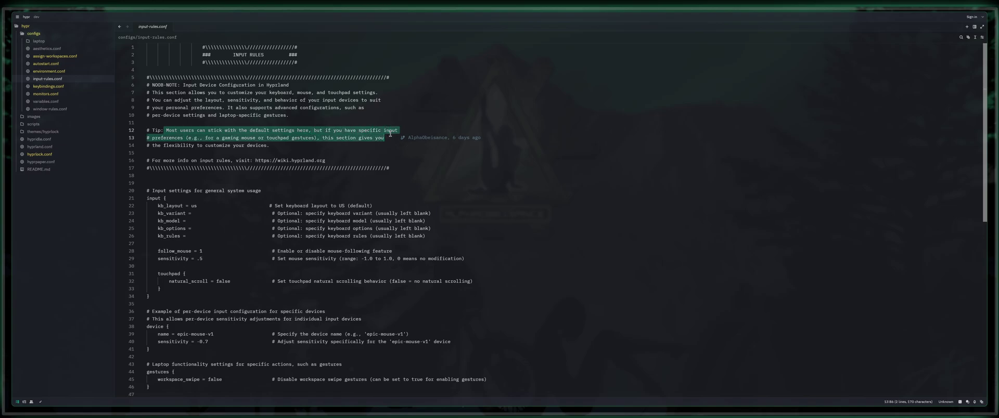
pyautogui.click(200, 137)
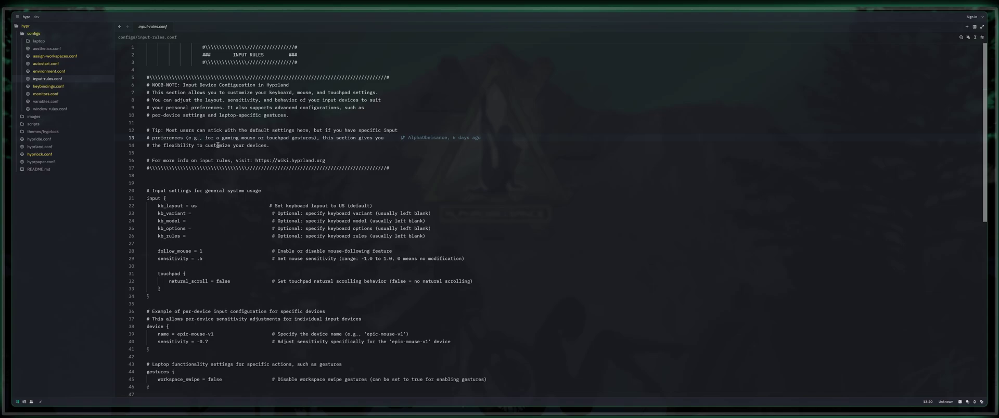
pyautogui.moveTo(325, 161); pyautogui.dragTo(254, 160)
pyautogui.click(523, 149)
pyautogui.scroll(-3, 528, 154)
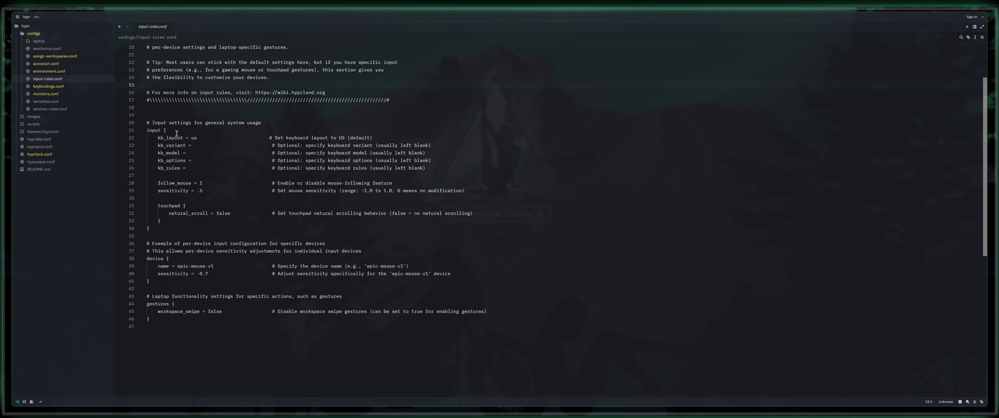
# - Examine the general input block of input-rules.conf, covering keyboard layout, optional keyboard fields, follow_mouse, mouse sensitivity and touchpad scrolling
pyautogui.moveTo(190, 138); pyautogui.dragTo(198, 138)
pyautogui.click(342, 138)
pyautogui.moveTo(165, 230); pyautogui.dragTo(107, 126)
pyautogui.click(274, 171)
pyautogui.moveTo(190, 137); pyautogui.dragTo(195, 137)
pyautogui.moveTo(200, 183); pyautogui.dragTo(202, 183)
pyautogui.moveTo(281, 192); pyautogui.dragTo(334, 193)
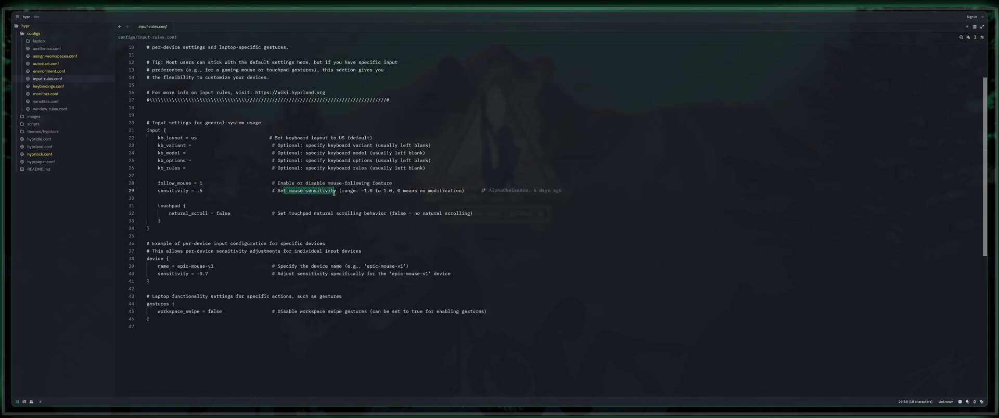
pyautogui.moveTo(277, 214); pyautogui.dragTo(336, 213)
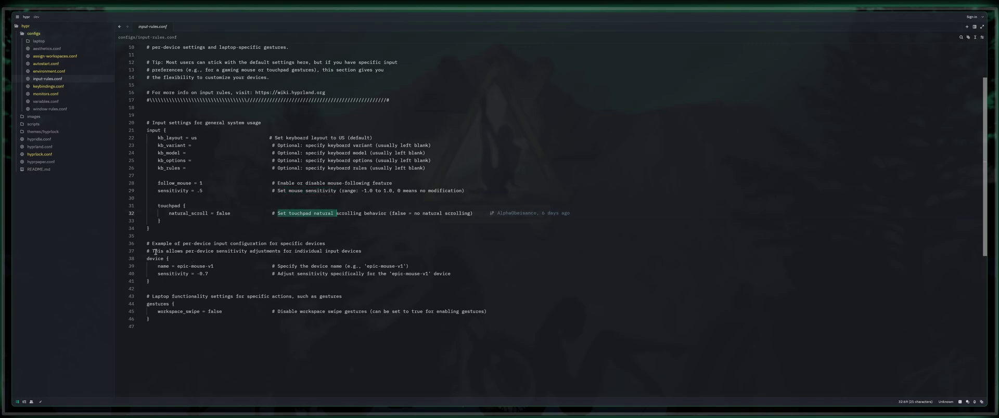
pyautogui.moveTo(283, 145); pyautogui.dragTo(424, 179)
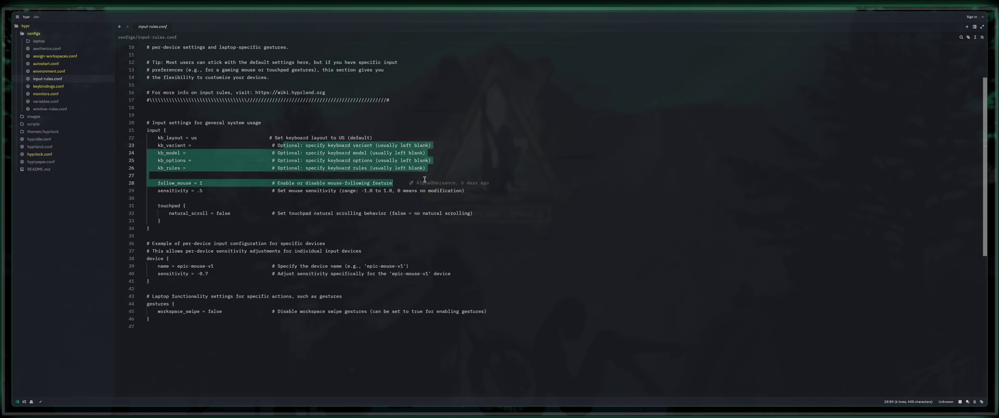
pyautogui.click(263, 240)
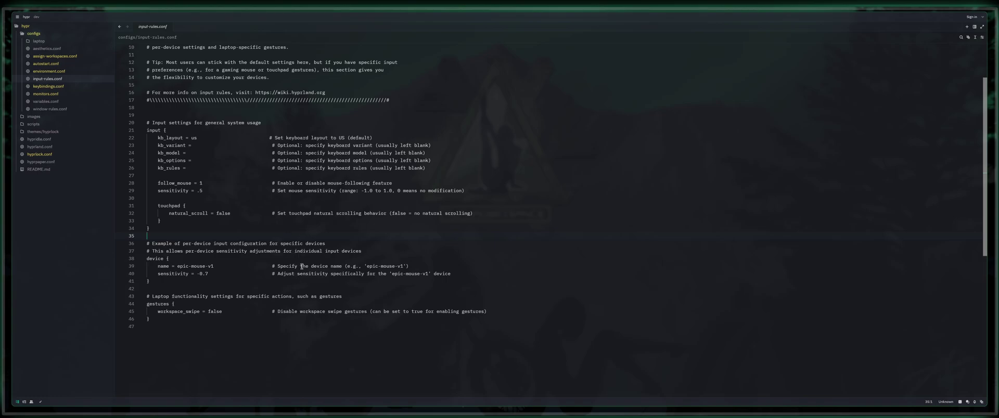
# - Examine the per-device input example and the laptop gestures block with its workspace_swipe setting in input-rules.conf
pyautogui.scroll(-1, 302, 266)
pyautogui.moveTo(155, 220); pyautogui.dragTo(319, 221)
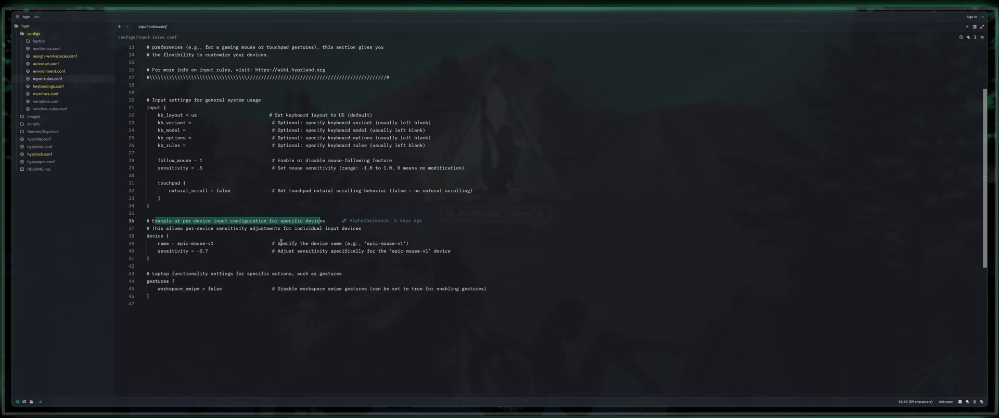
pyautogui.moveTo(288, 244); pyautogui.dragTo(359, 243)
pyautogui.click(421, 258)
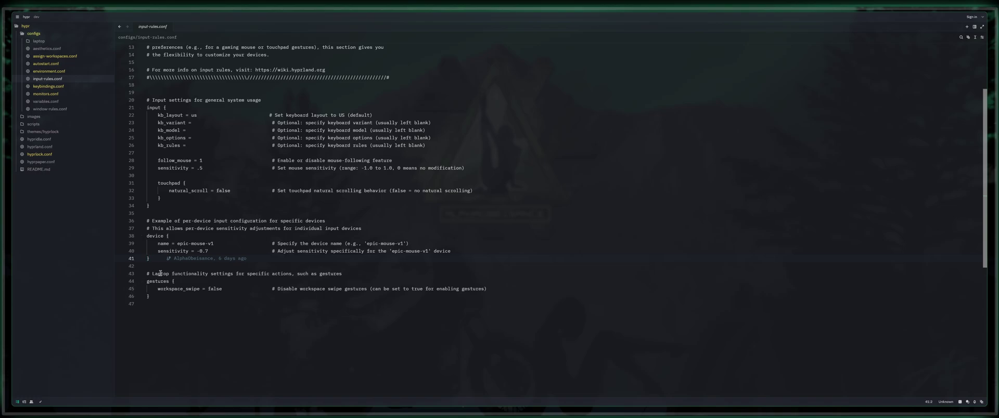
pyautogui.moveTo(160, 274); pyautogui.dragTo(307, 273)
pyautogui.click(155, 289)
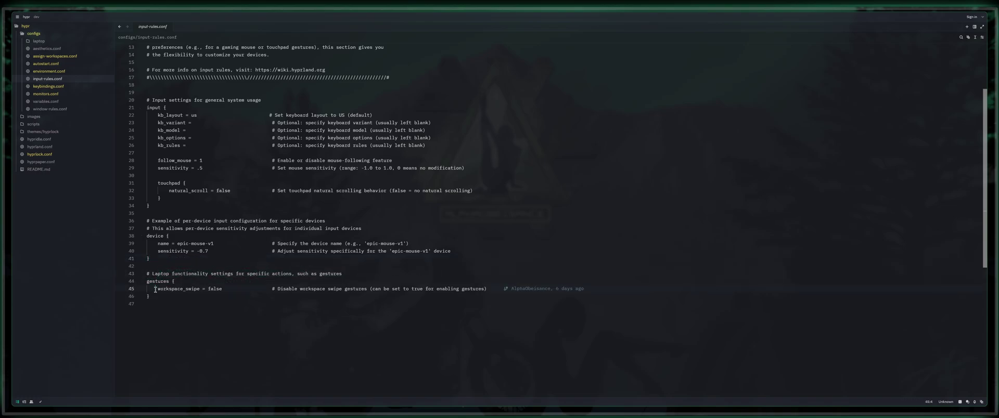
pyautogui.moveTo(155, 290); pyautogui.dragTo(195, 289)
pyautogui.doubleClick(210, 289)
pyautogui.click(365, 282)
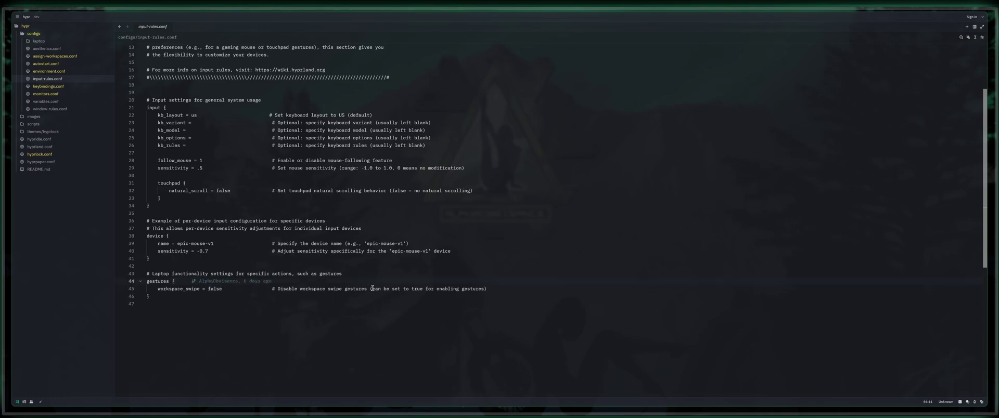
# - Open environment.conf from the configs folder
pyautogui.scroll(4, 372, 289)
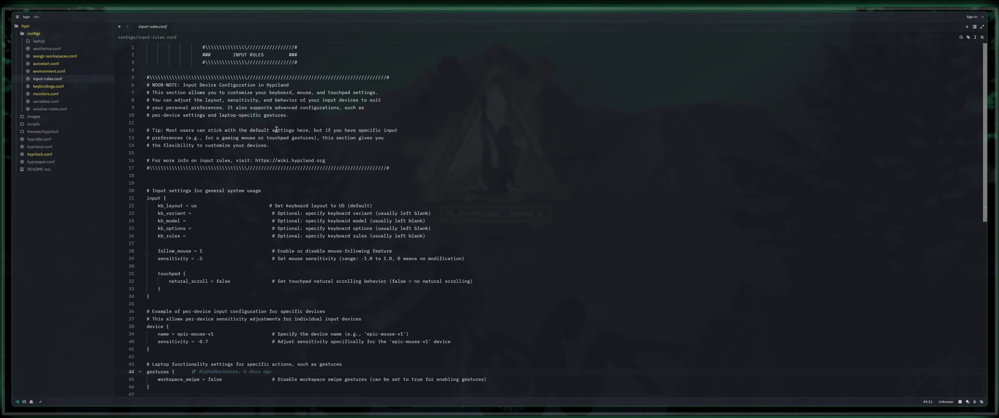
pyautogui.click(49, 72)
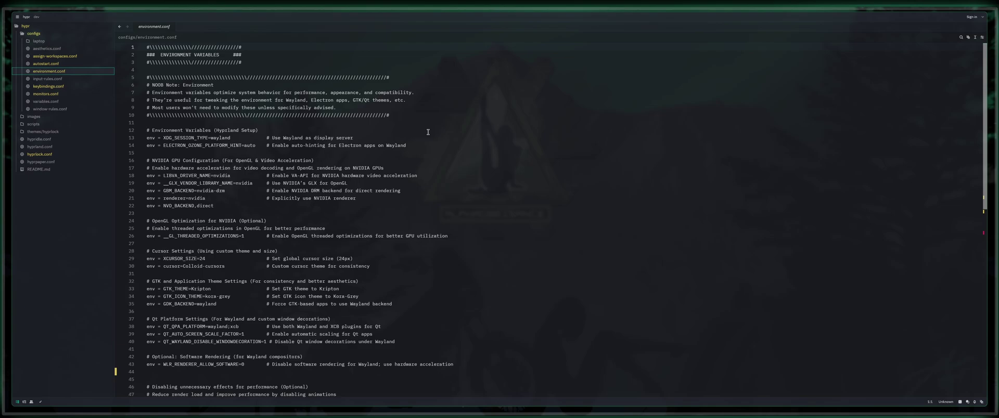
# - Write the install command sudo pacman -S nwg-look in a cleared new terminal and close the terminal
pyautogui.press('super+Return')
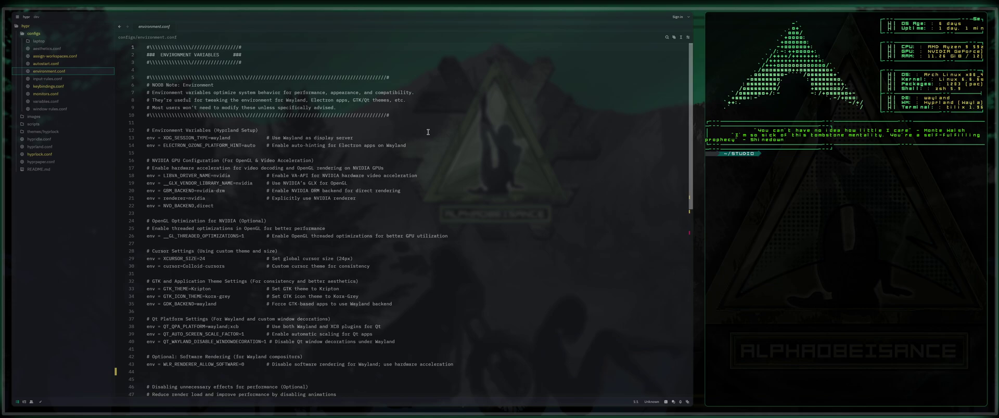
pyautogui.hotkey('ctrl', 'l')
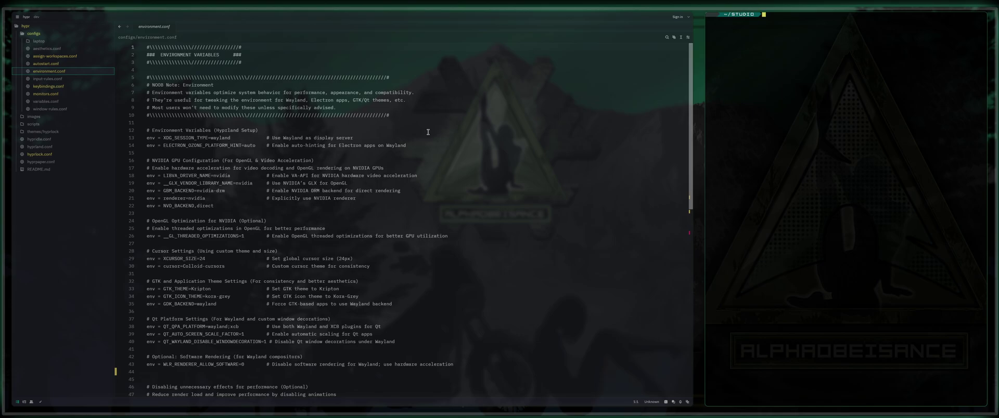
pyautogui.write('sudo pacman -S nwg-look')
pyautogui.press('super+q')
# - Launch GTK Settings by searching the application launcher for nwg, look at its widget themes, and close it
pyautogui.press('super+d')
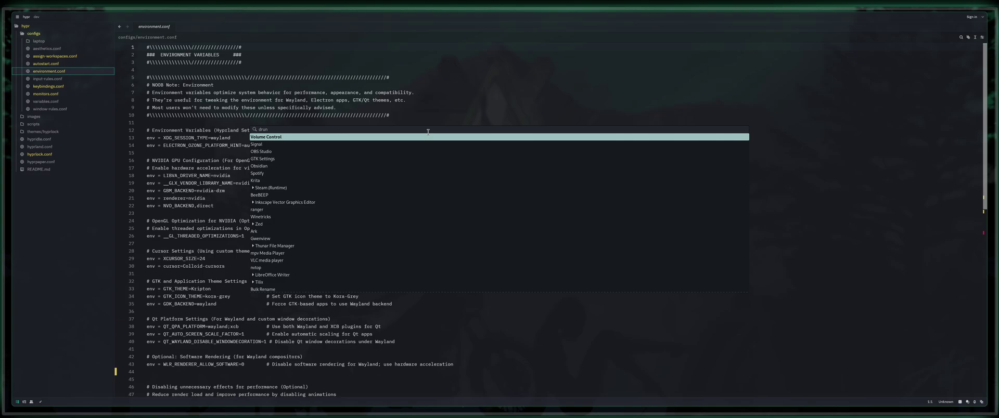
pyautogui.write('nwg')
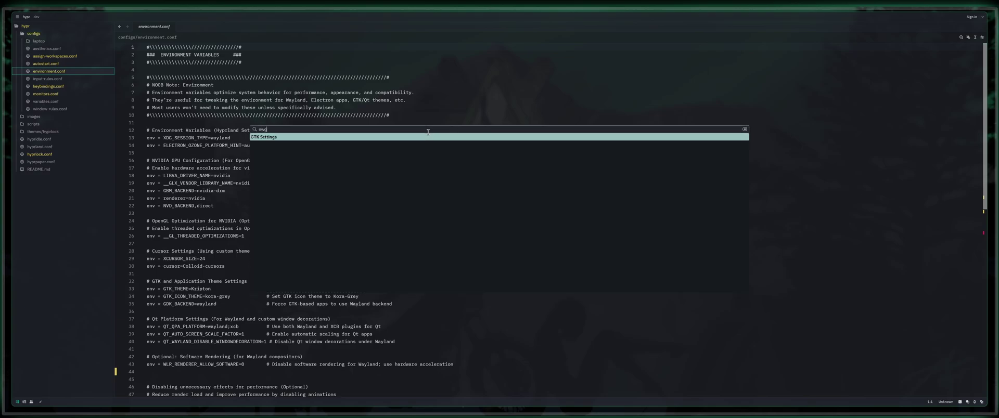
pyautogui.press('Return')
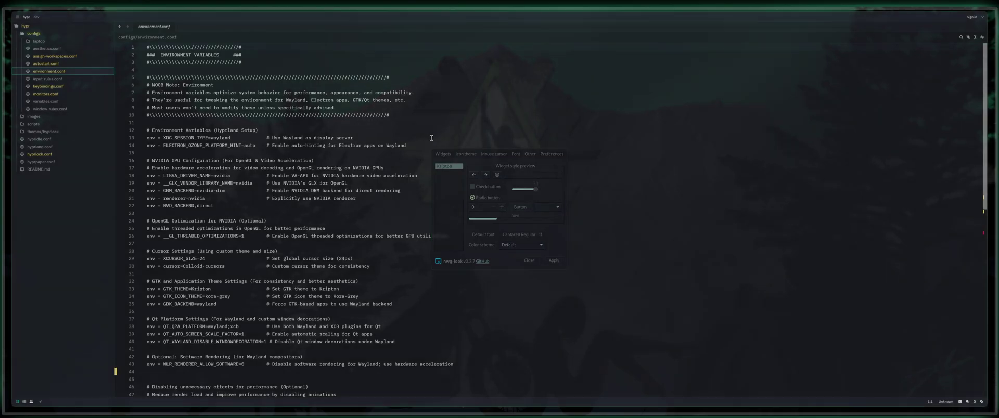
pyautogui.moveTo(447, 257); pyautogui.dragTo(269, 276)
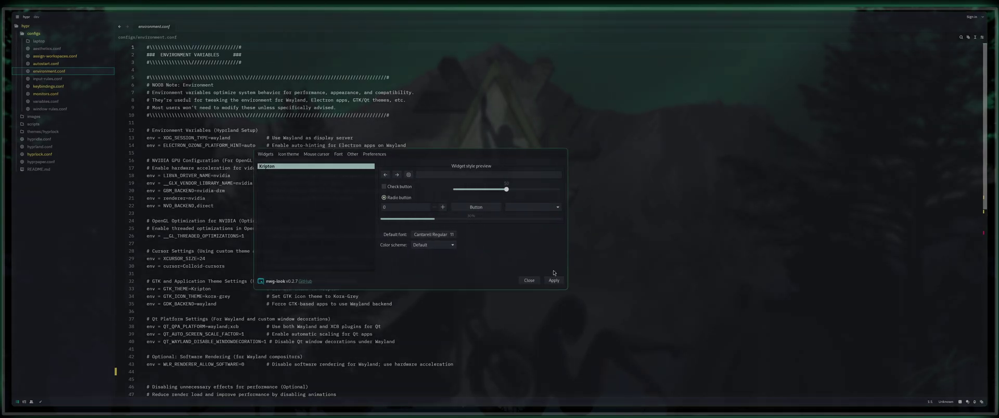
pyautogui.moveTo(549, 287); pyautogui.dragTo(597, 260)
pyautogui.click(577, 253)
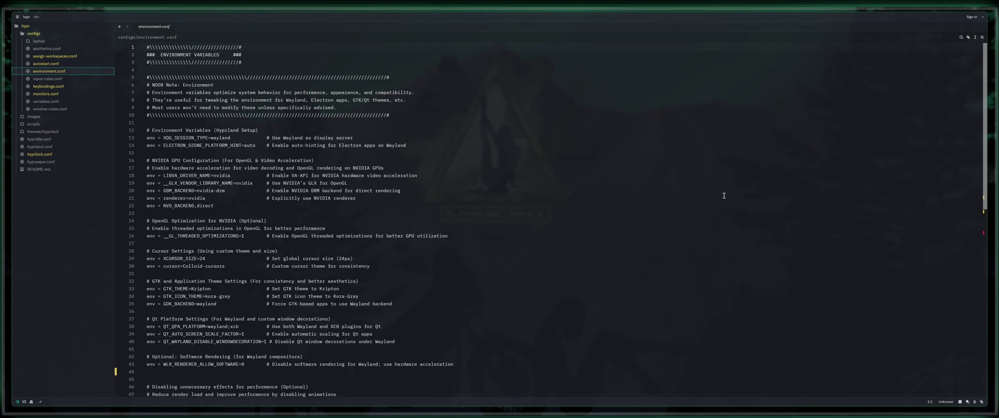
# - Inspect the contents of the home directory's .themes folder and its .icons folder in the file manager
pyautogui.press('super+e')
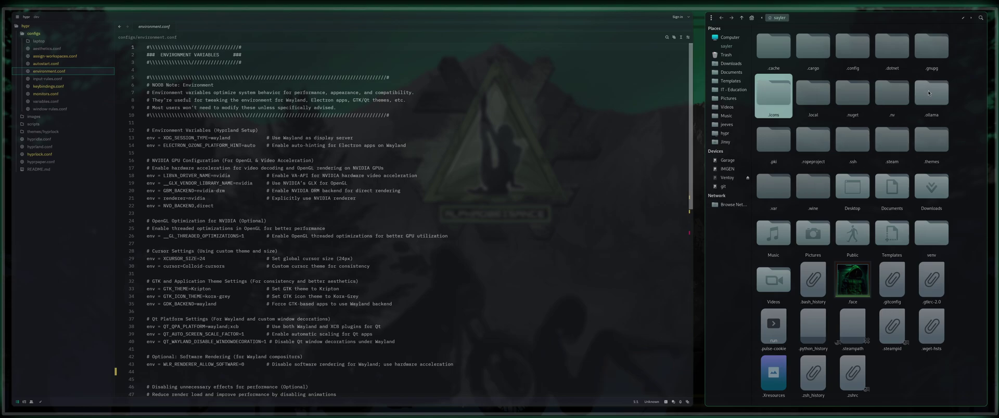
pyautogui.click(931, 142)
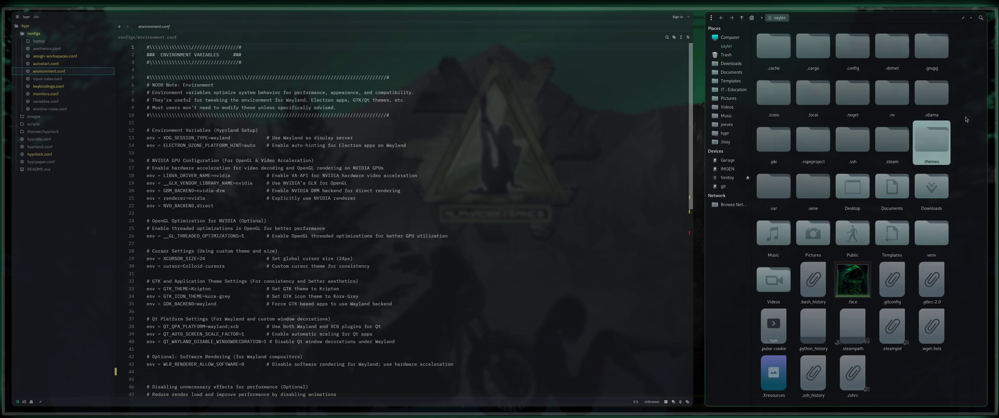
pyautogui.doubleClick(931, 141)
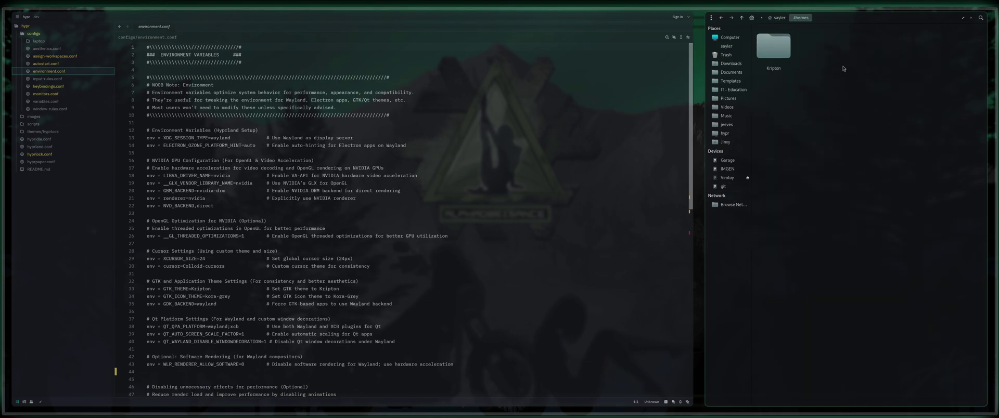
pyautogui.press('super+q')
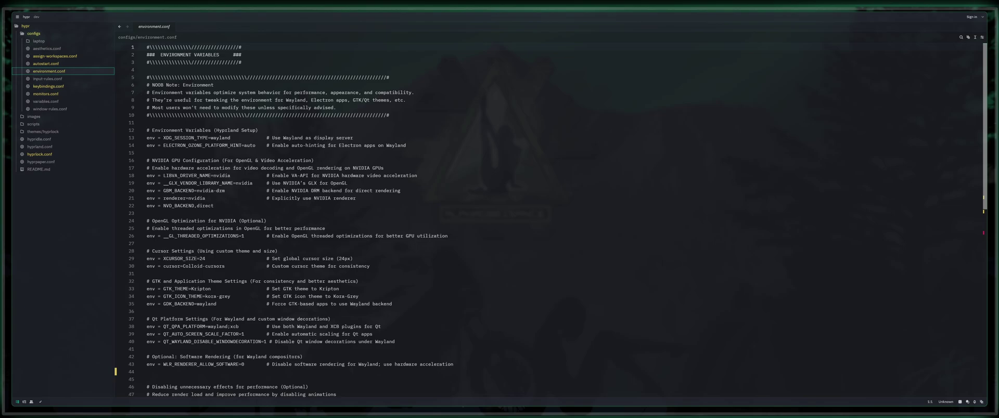
pyautogui.press('super+e')
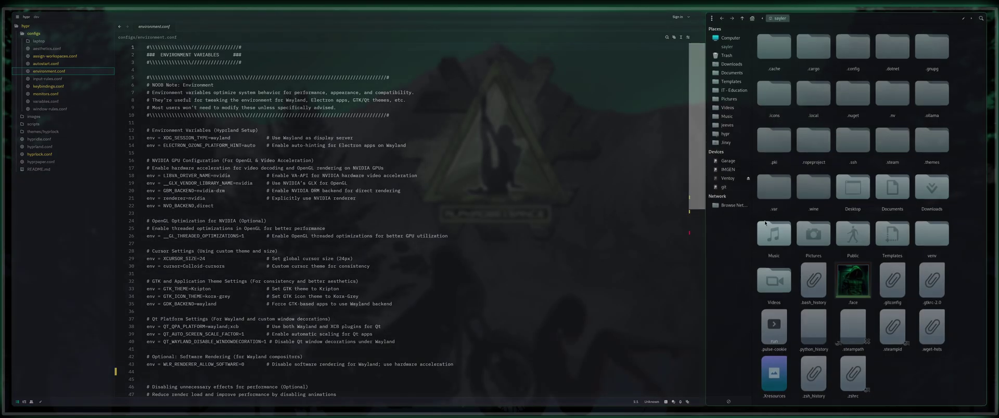
pyautogui.doubleClick(844, 307)
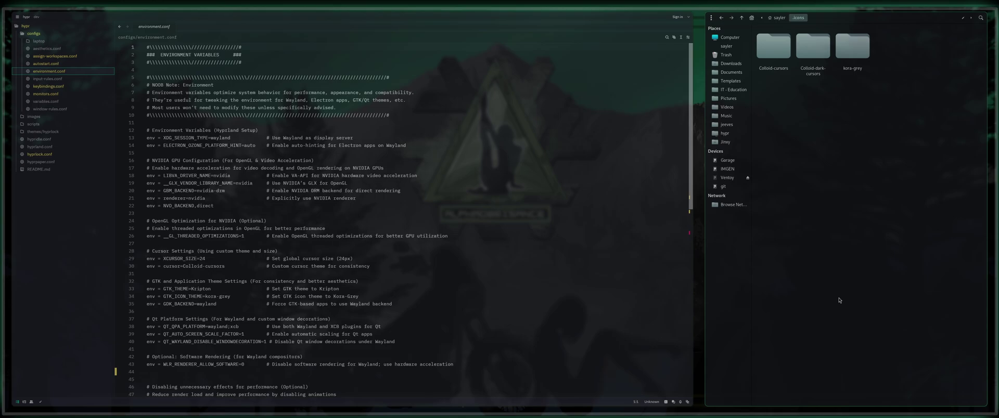
# - Launch GTK Settings again and view its available icon themes and mouse cursor themes
pyautogui.press('super+r')
pyautogui.write('nv')
pyautogui.press('BackSpace')
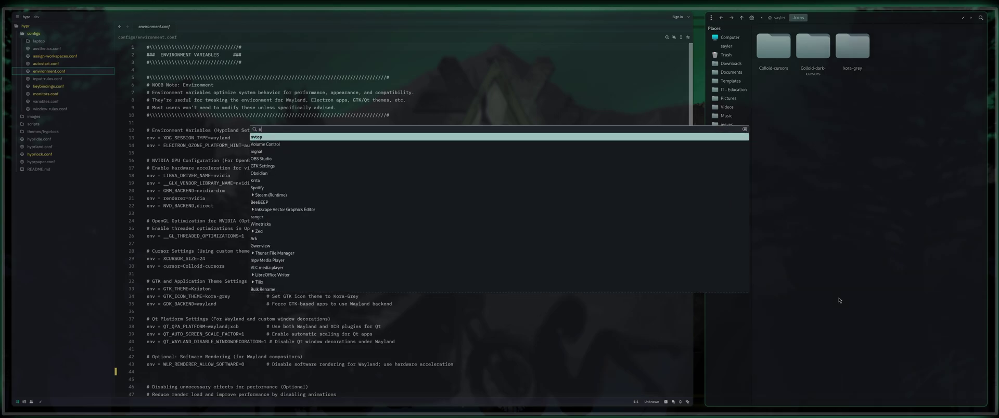
pyautogui.write('w')
pyautogui.press('Return')
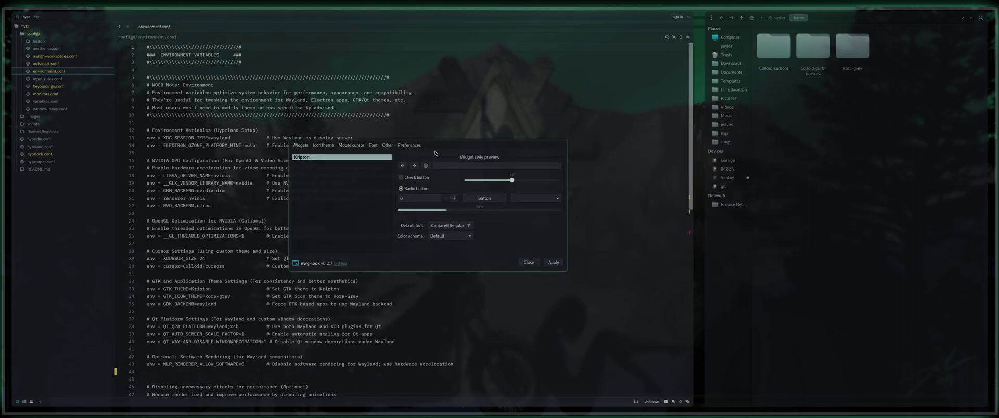
pyautogui.click(335, 146)
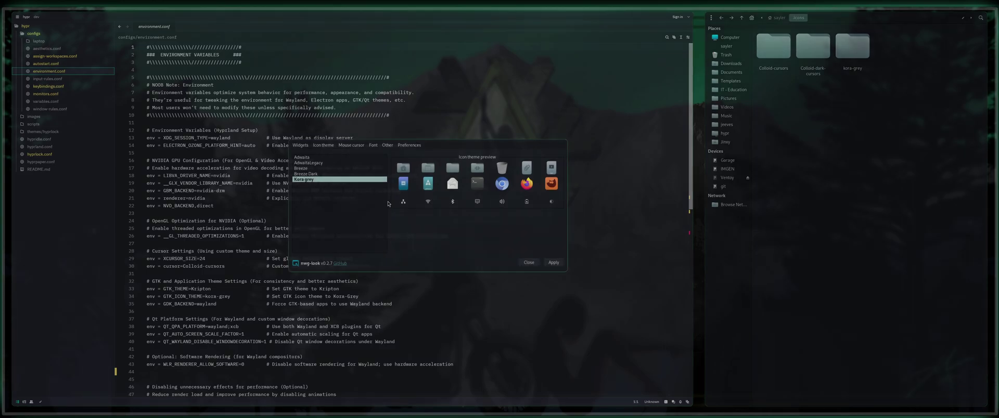
pyautogui.click(353, 146)
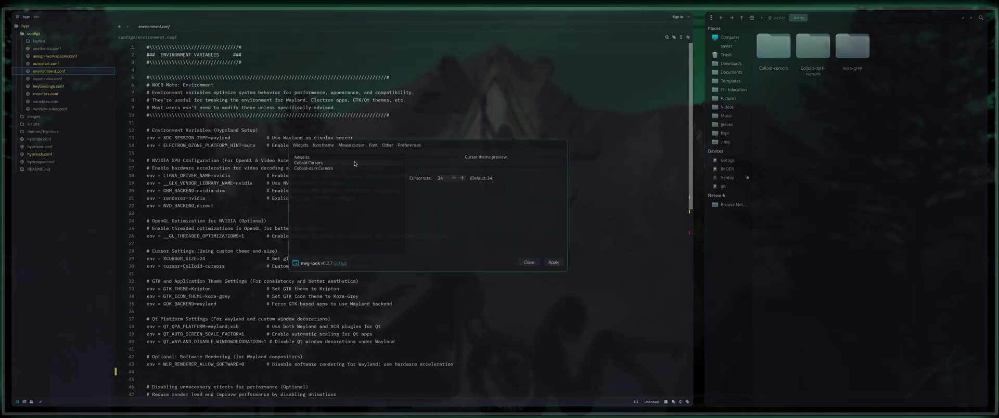
# - Preview the Breeze Dark icon theme, reselect Kora grey and apply it
pyautogui.click(323, 145)
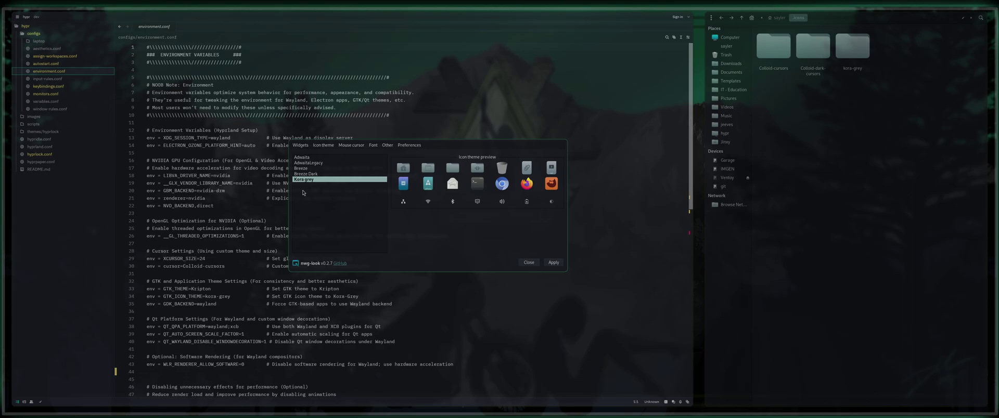
pyautogui.click(313, 174)
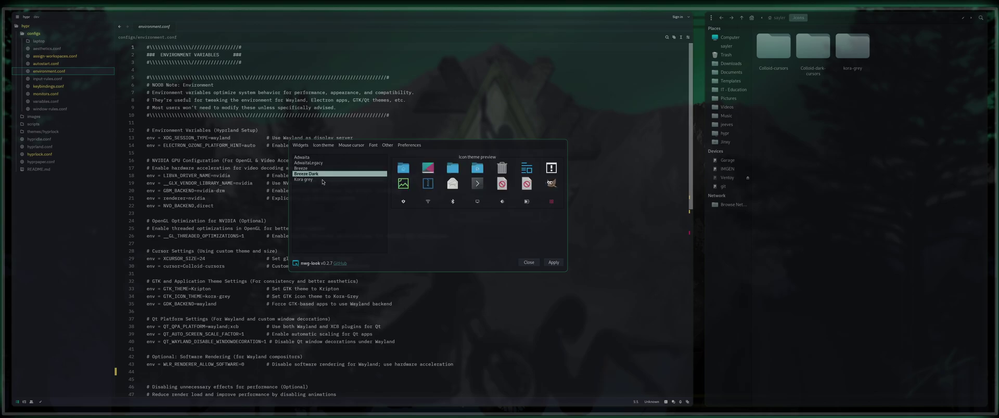
pyautogui.click(321, 179)
pyautogui.click(554, 262)
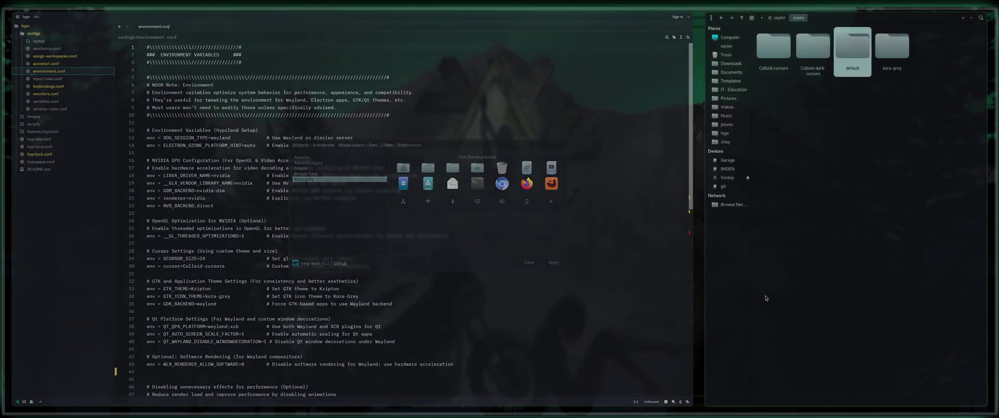
# - Close GTK Settings, look inside the default folder in .icons, and return to the .icons folder
pyautogui.click(528, 262)
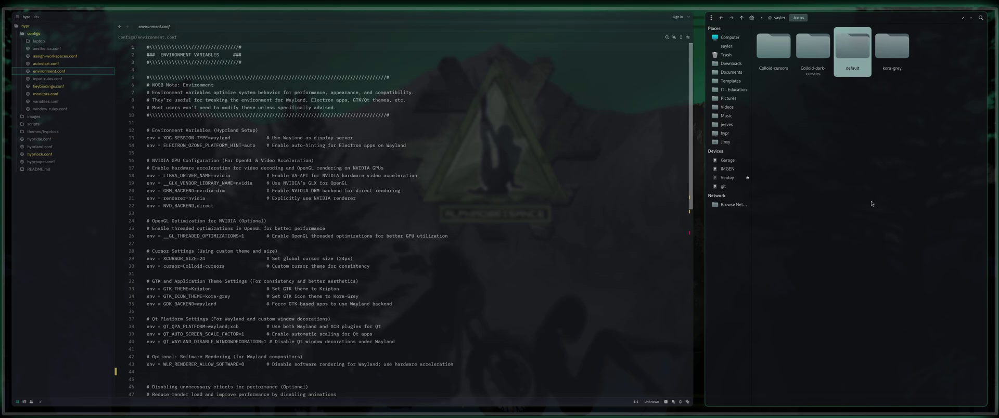
pyautogui.doubleClick(849, 48)
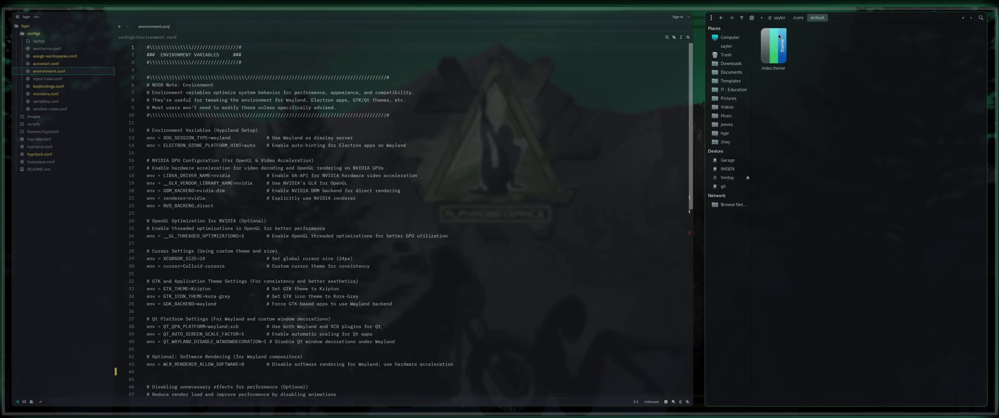
pyautogui.hotkey('alt', 'Left')
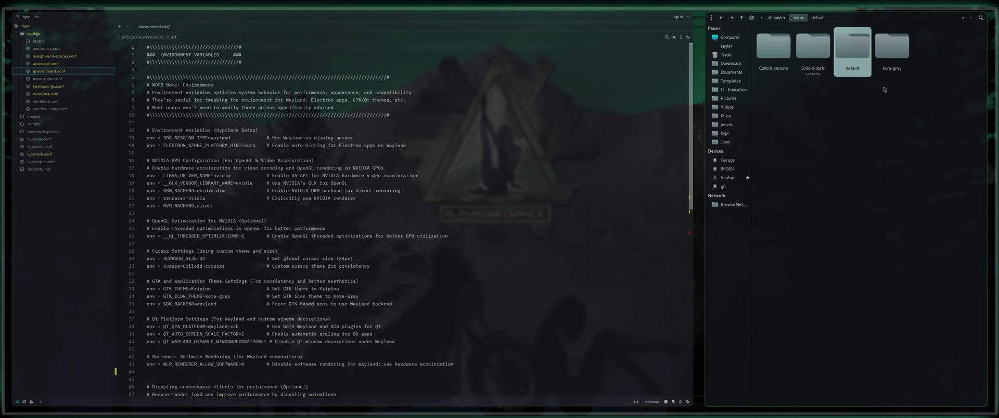
# - Move the default folder from .icons to the trash and close the file manager
pyautogui.rightClick(855, 57)
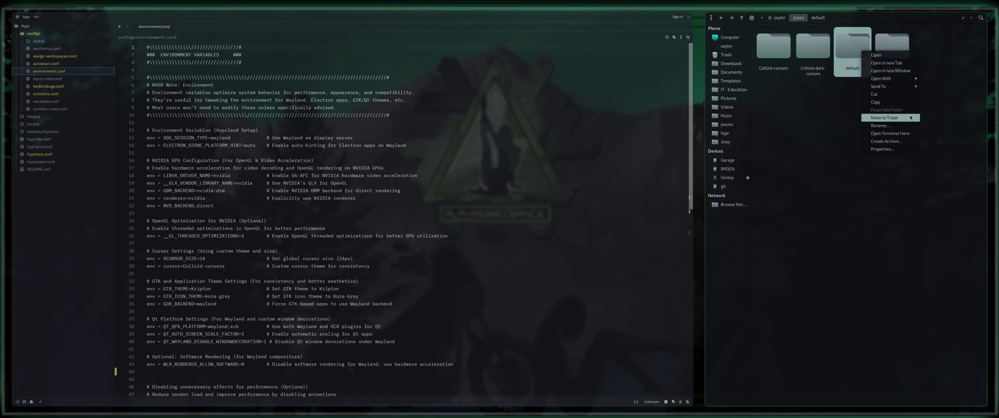
pyautogui.click(886, 118)
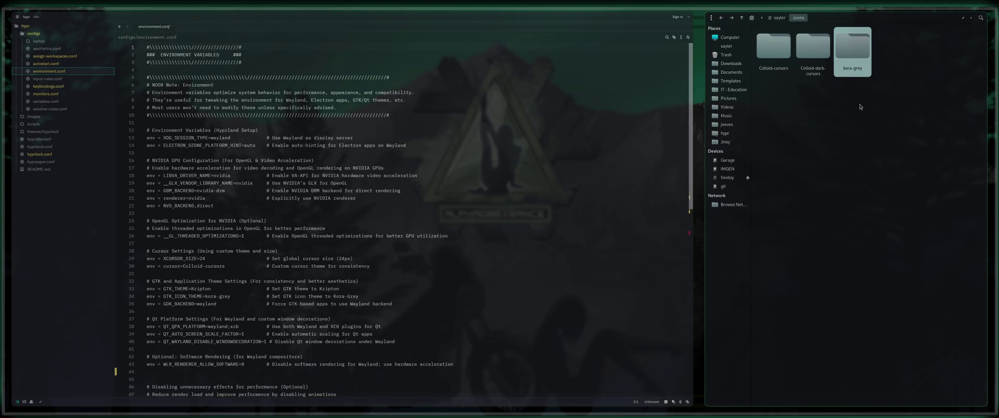
pyautogui.click(915, 97)
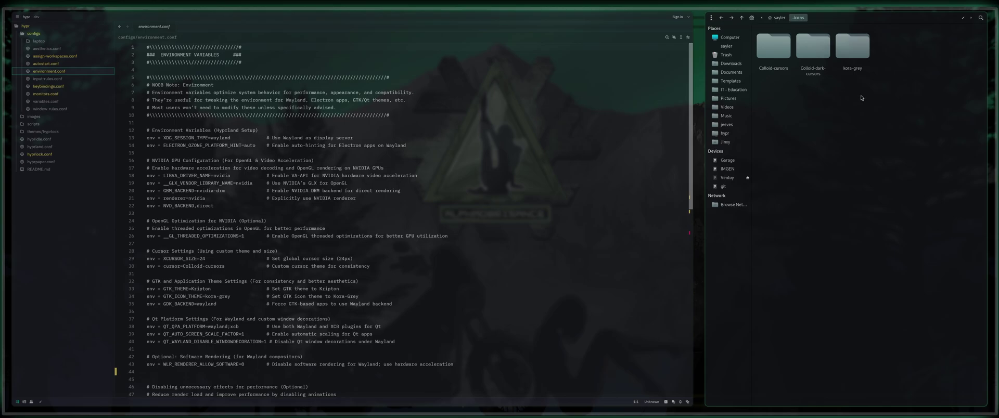
pyautogui.press('super+q')
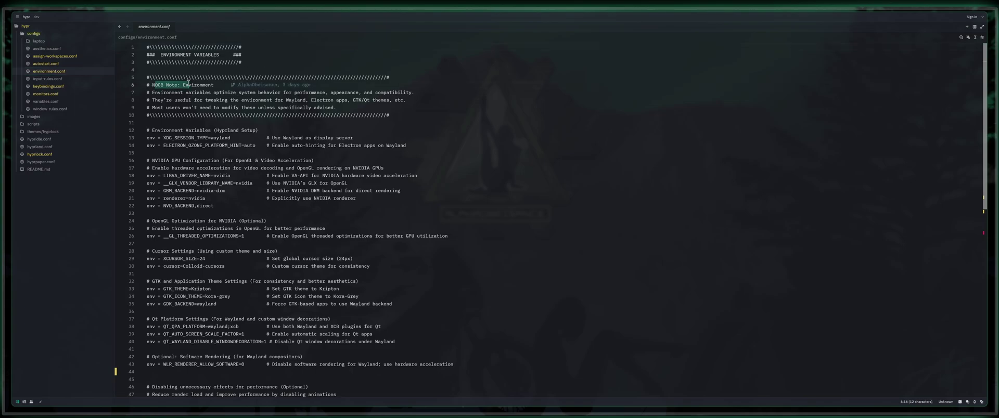
# - Read through the NOOB Note about environment variables at the start of environment.conf
pyautogui.click(158, 91)
pyautogui.moveTo(158, 92); pyautogui.dragTo(267, 92)
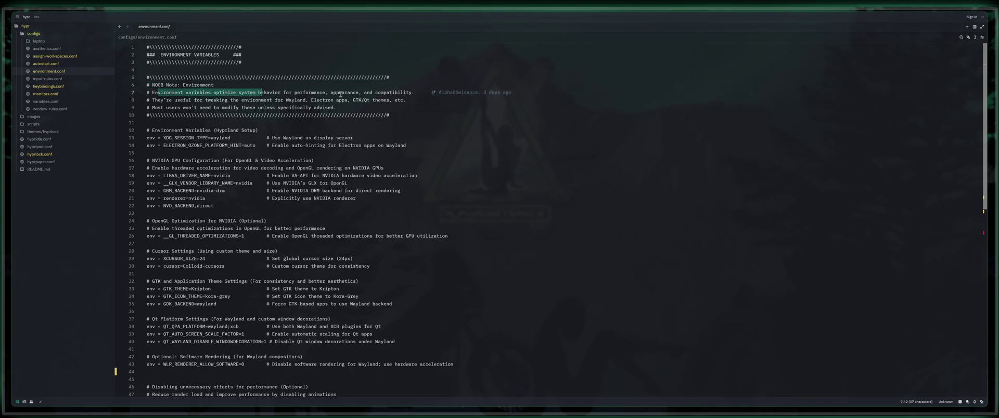
pyautogui.click(369, 95)
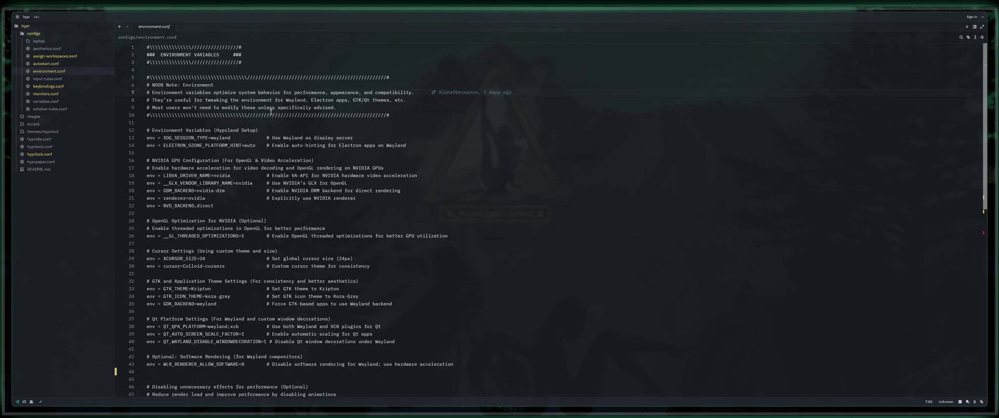
pyautogui.doubleClick(319, 107)
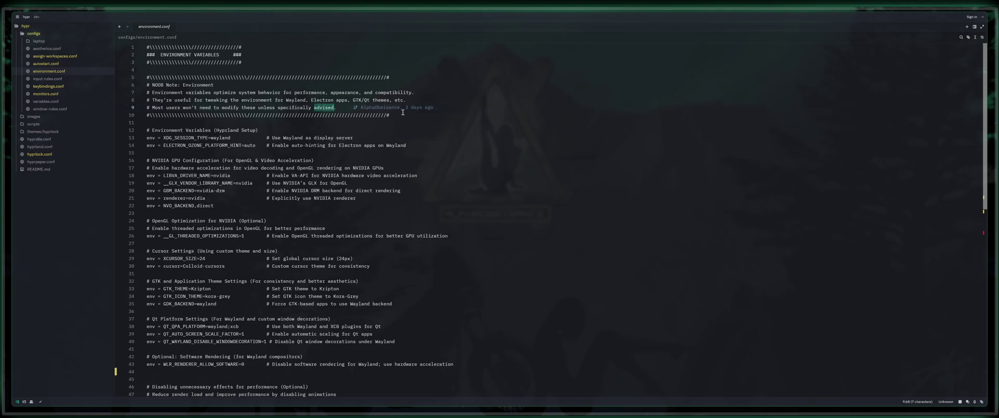
pyautogui.click(296, 106)
# - Point out the custom cursor line and the GTK_ICON_THEME value in environment.conf
pyautogui.moveTo(215, 266); pyautogui.dragTo(213, 267)
pyautogui.moveTo(228, 296); pyautogui.dragTo(208, 296)
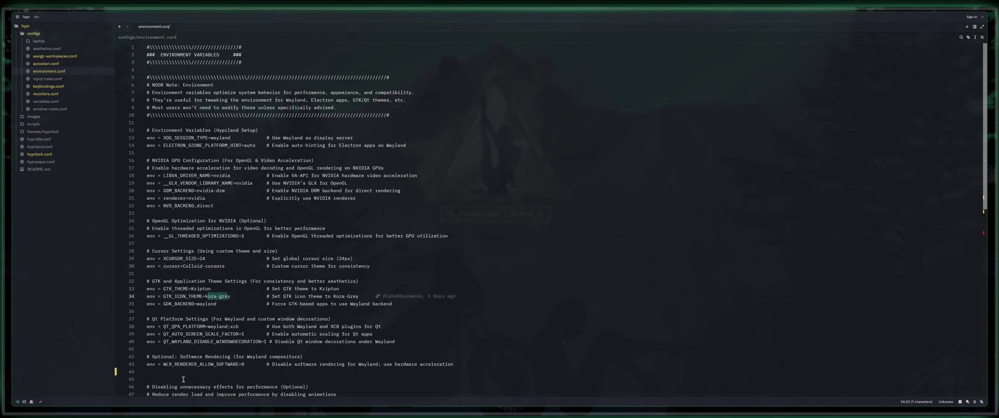
pyautogui.moveTo(321, 266); pyautogui.dragTo(317, 265)
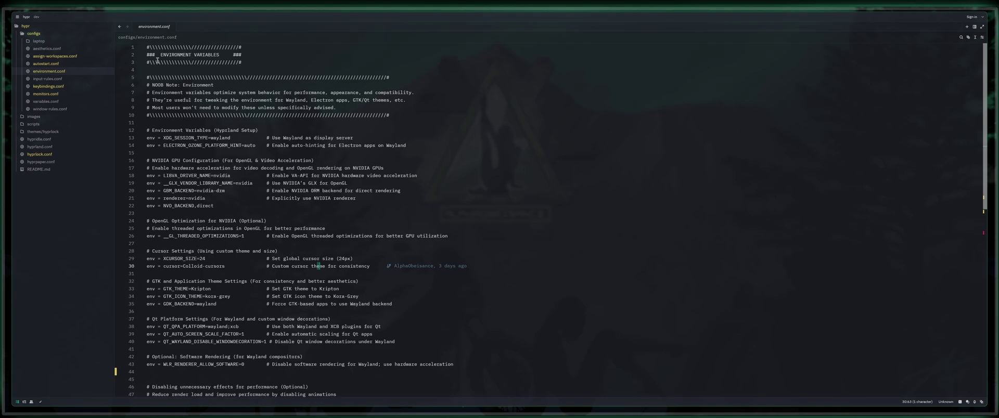
# - Examine the Hyprland setup variables XDG_SESSION_TYPE and ELECTRON_OZONE_PLATFORM_HINT together with their comments
pyautogui.click(152, 130)
pyautogui.hotkey('shift', 'End')
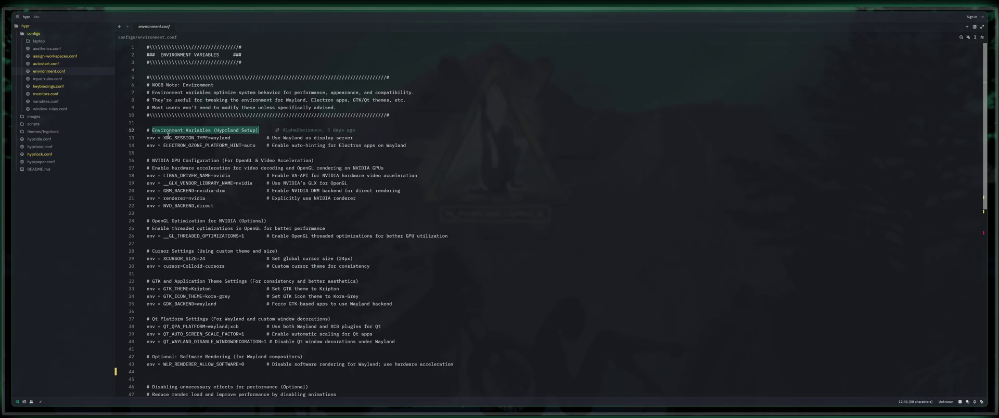
pyautogui.moveTo(166, 137); pyautogui.dragTo(208, 137)
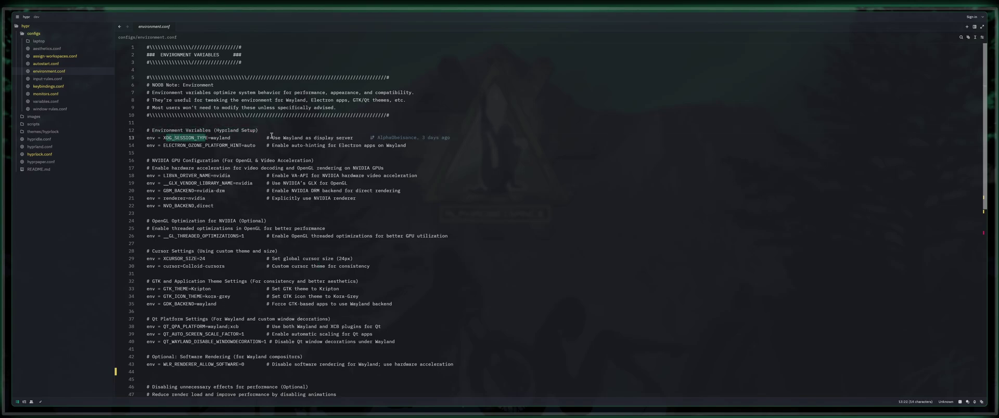
pyautogui.moveTo(272, 138); pyautogui.dragTo(340, 138)
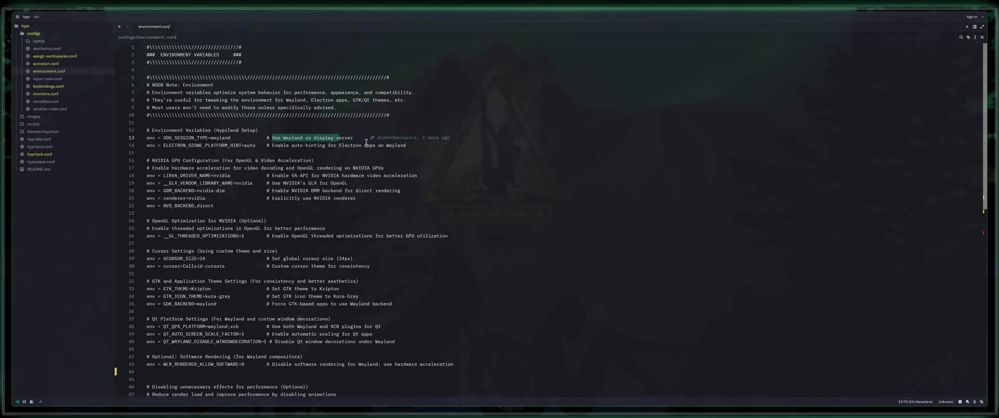
pyautogui.moveTo(272, 145); pyautogui.dragTo(407, 145)
pyautogui.moveTo(244, 147); pyautogui.dragTo(254, 148)
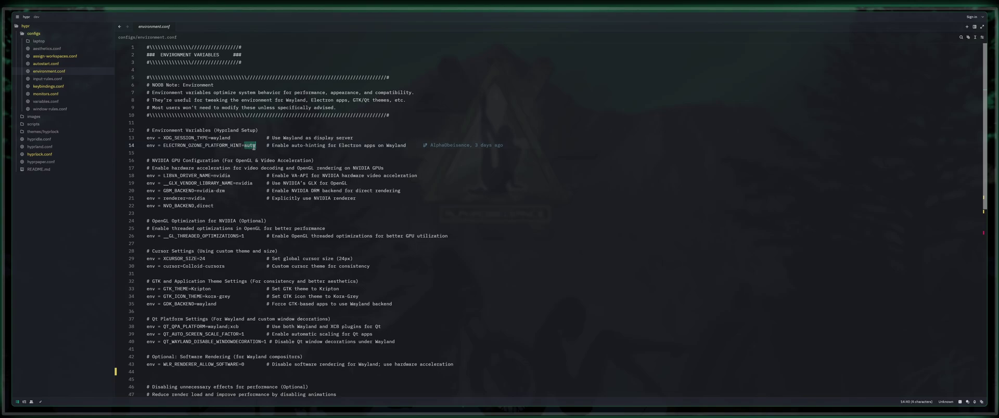
# - Examine the NVIDIA GPU configuration variables line by line, from LIBVA_DRIVER_NAME through NVD_BACKEND
pyautogui.scroll(-1, 254, 152)
pyautogui.moveTo(153, 137); pyautogui.dragTo(206, 138)
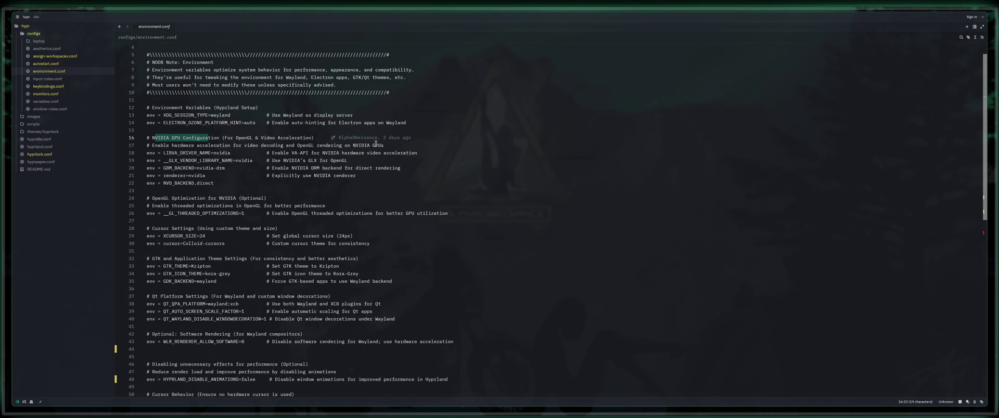
pyautogui.moveTo(277, 154); pyautogui.dragTo(406, 154)
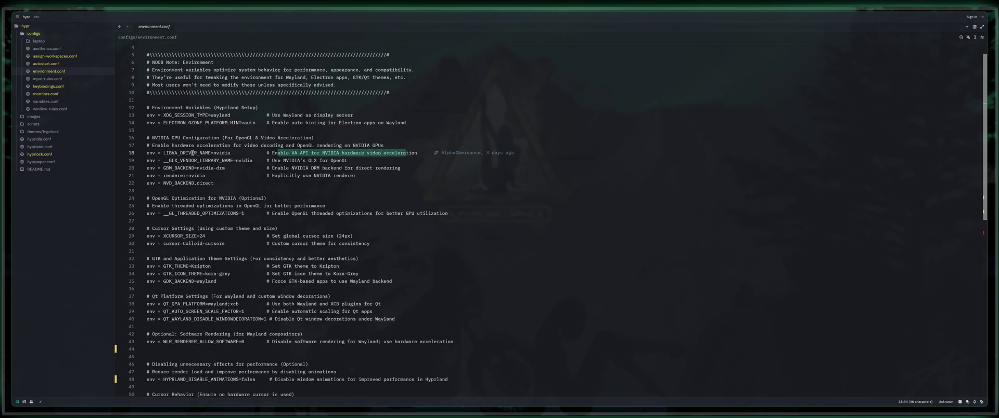
pyautogui.moveTo(165, 154); pyautogui.dragTo(340, 161)
pyautogui.doubleClick(219, 155)
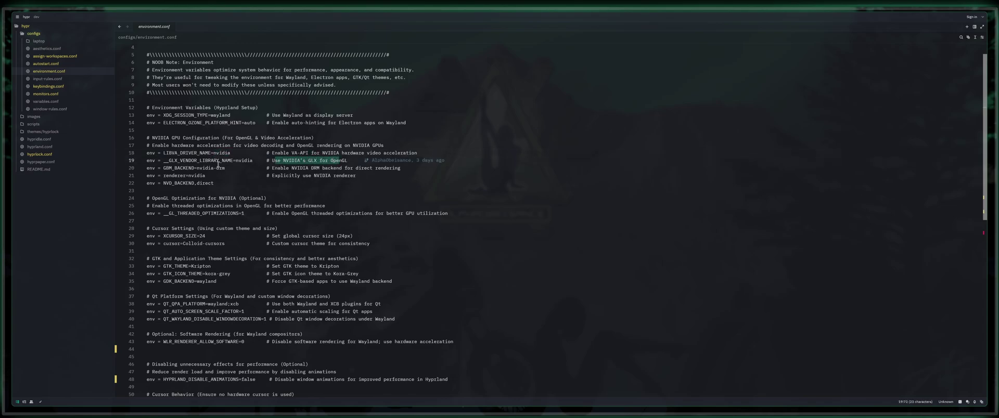
pyautogui.moveTo(170, 159); pyautogui.dragTo(333, 167)
pyautogui.doubleClick(243, 160)
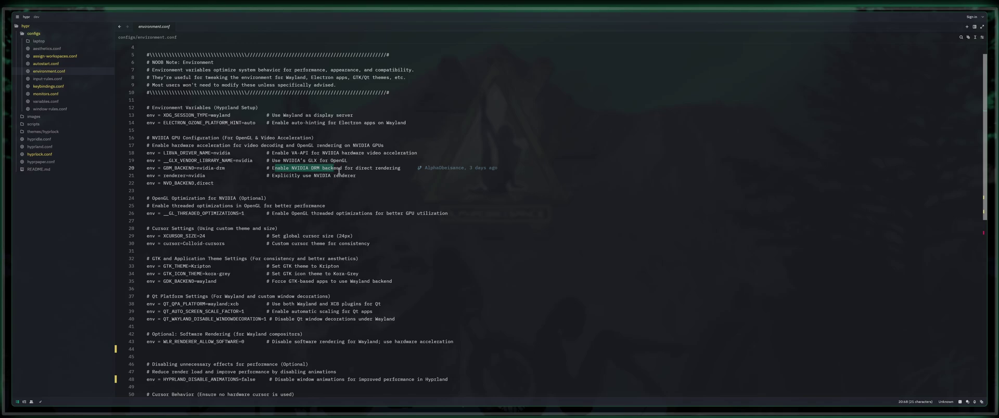
pyautogui.moveTo(274, 175); pyautogui.dragTo(360, 177)
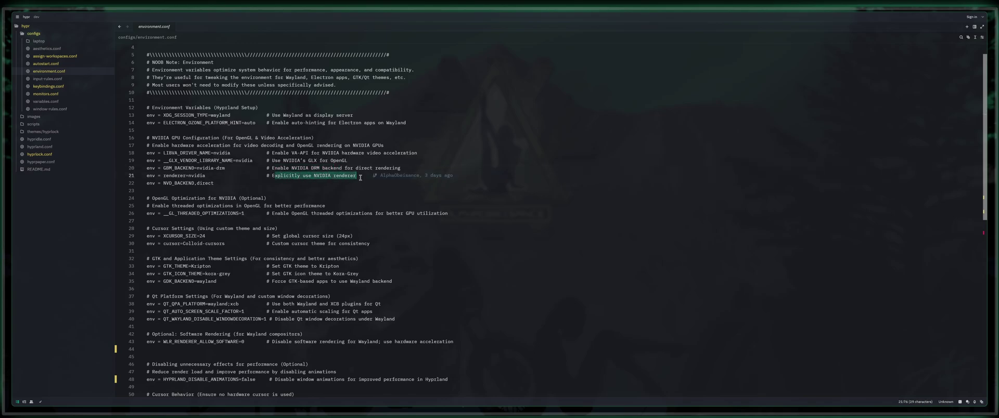
pyautogui.doubleClick(175, 177)
pyautogui.doubleClick(196, 175)
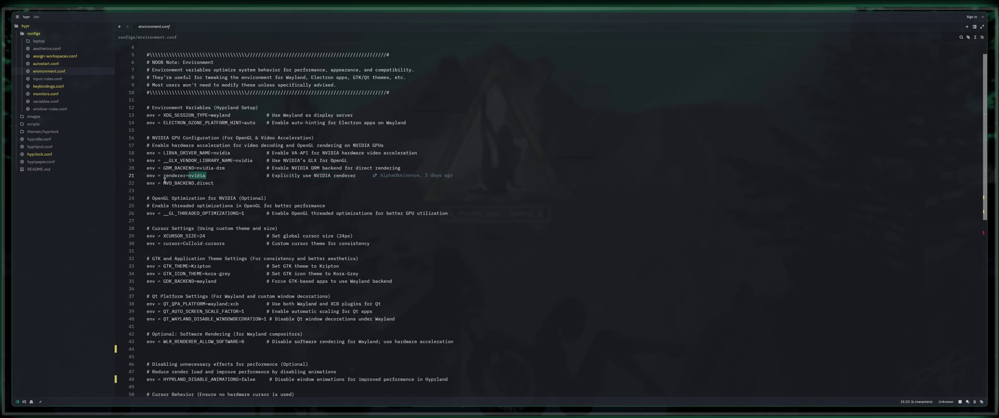
pyautogui.moveTo(164, 183); pyautogui.dragTo(171, 183)
pyautogui.doubleClick(210, 183)
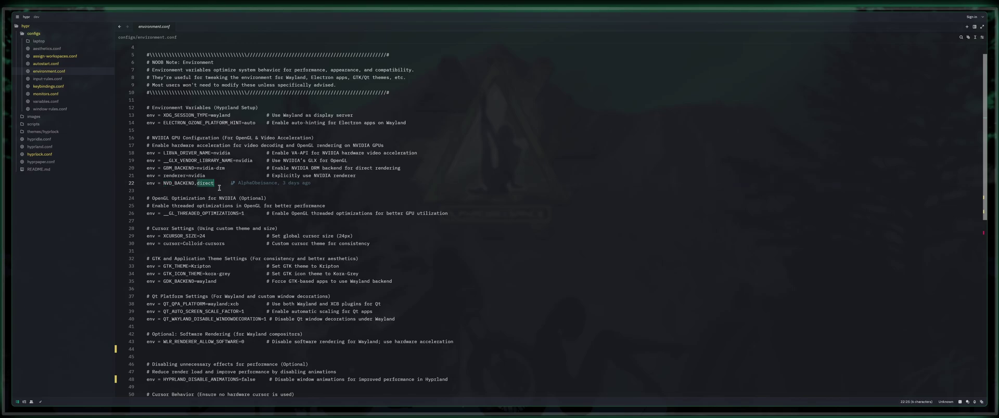
# - Examine the __GL_THREADED_OPTIMIZATIONS variable in the OpenGL optimization section for NVIDIA
pyautogui.scroll(-2, 295, 220)
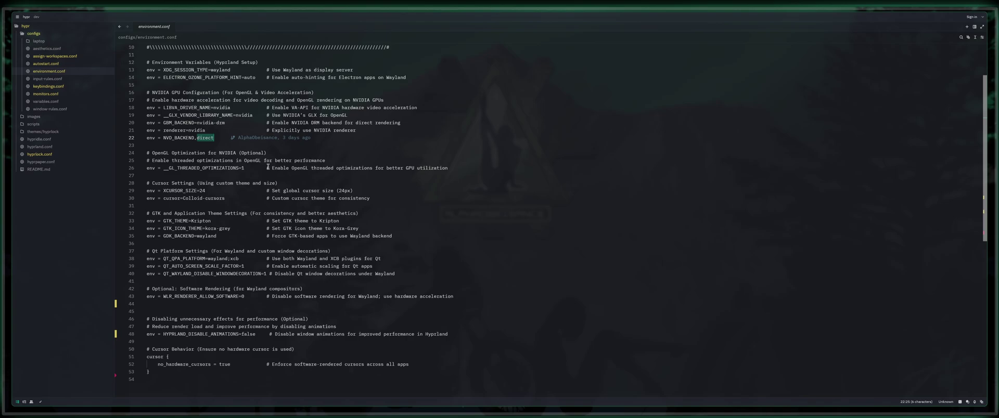
pyautogui.moveTo(268, 167); pyautogui.dragTo(292, 165)
pyautogui.moveTo(171, 168); pyautogui.dragTo(239, 170)
pyautogui.click(241, 169)
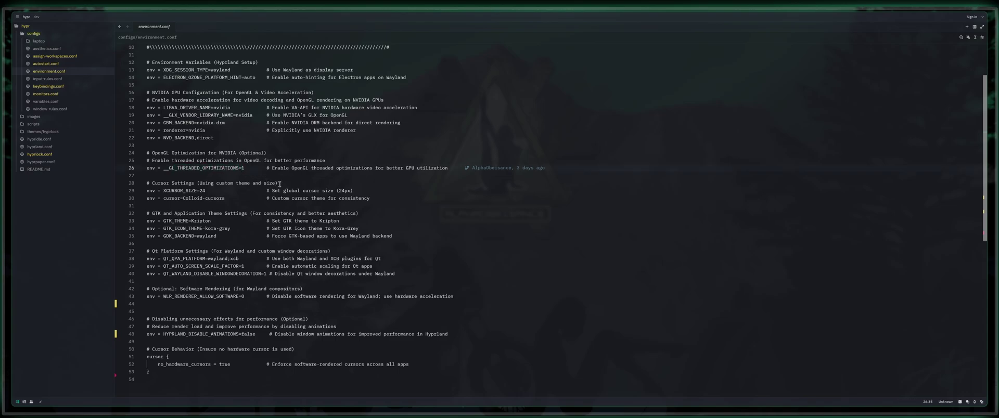
# - Examine the cursor settings section, highlighting XCURSOR_SIZE and the Colloid-cursors theme value
pyautogui.moveTo(158, 183); pyautogui.dragTo(241, 182)
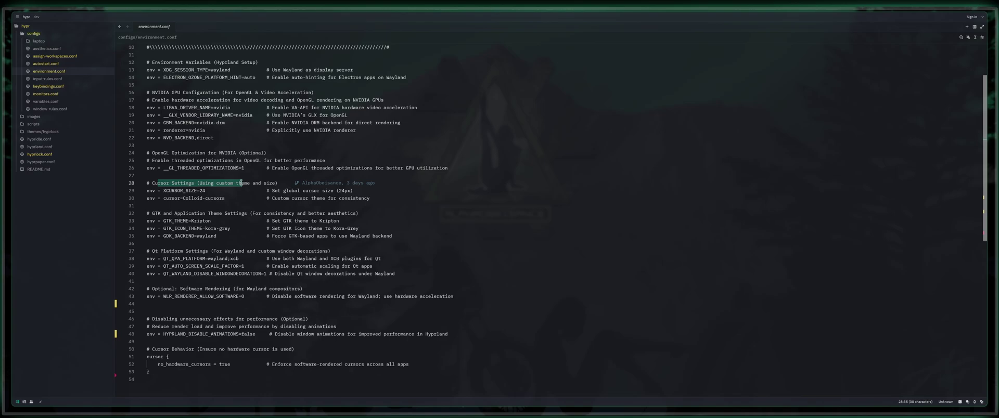
pyautogui.click(164, 191)
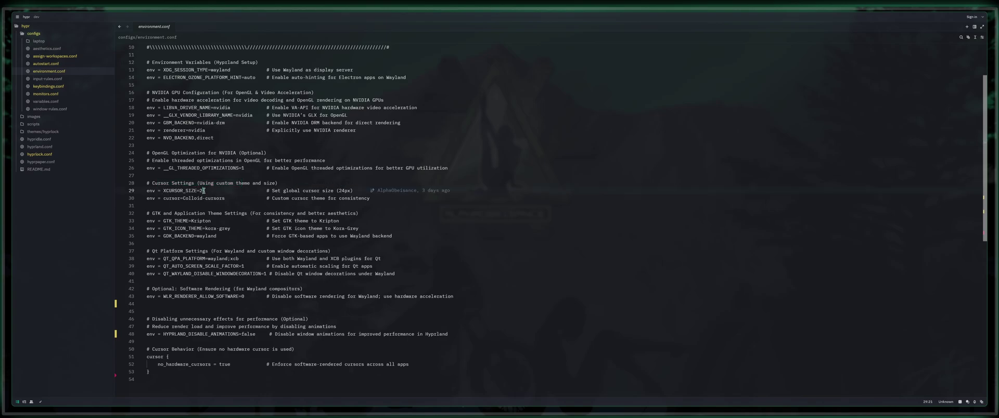
pyautogui.moveTo(163, 198); pyautogui.dragTo(186, 198)
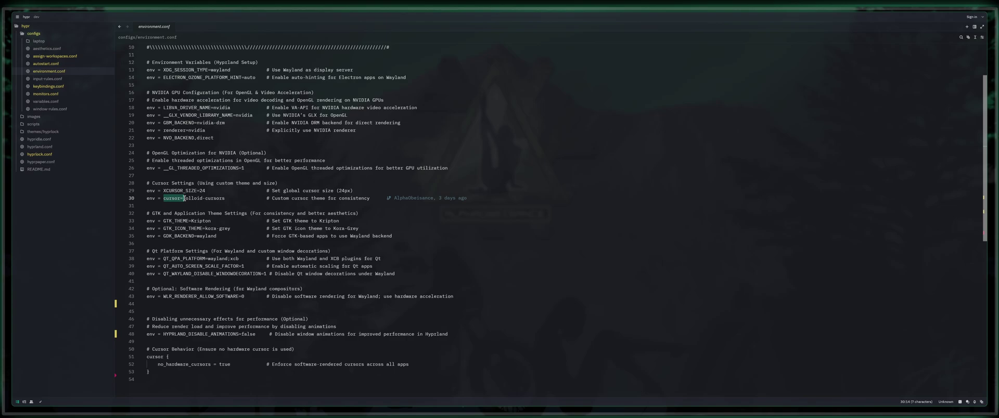
pyautogui.click(184, 198)
pyautogui.keyDown('shift'); pyautogui.click(225, 198); pyautogui.keyUp('shift')
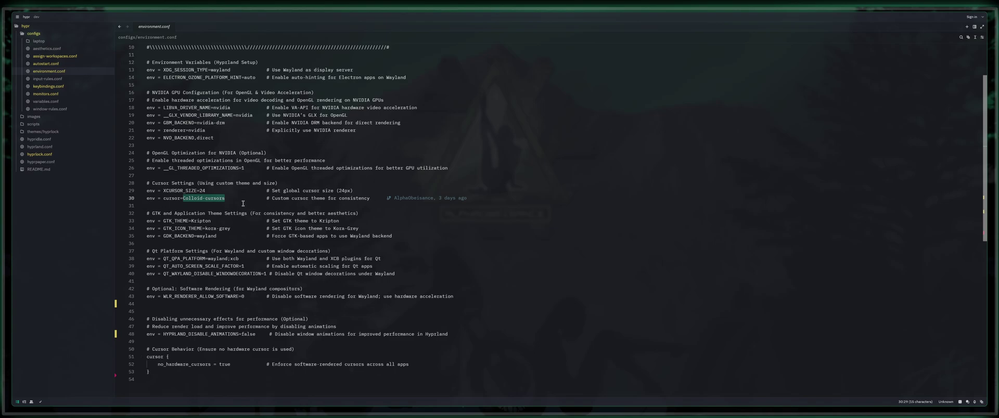
pyautogui.click(187, 200)
pyautogui.moveTo(183, 200); pyautogui.dragTo(227, 198)
# - Examine the GTK and application theme settings: GTK_THEME, GTK_ICON_THEME and GDK_BACKEND
pyautogui.click(158, 213)
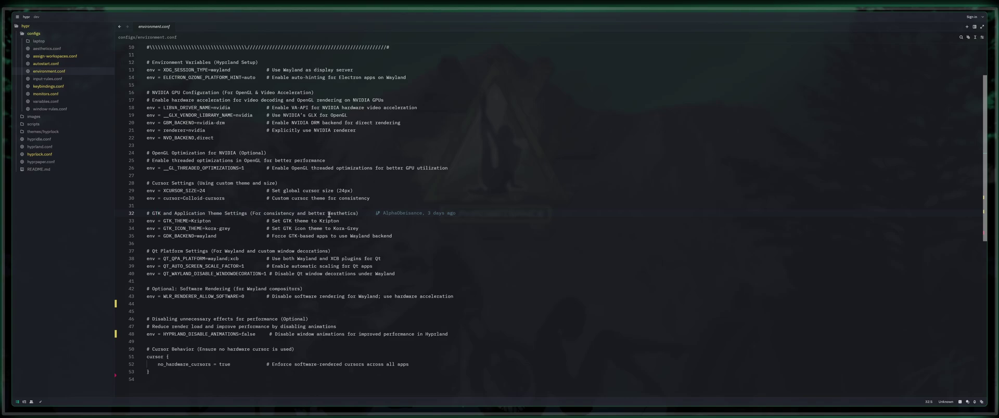
pyautogui.moveTo(162, 221); pyautogui.dragTo(231, 227)
pyautogui.click(194, 221)
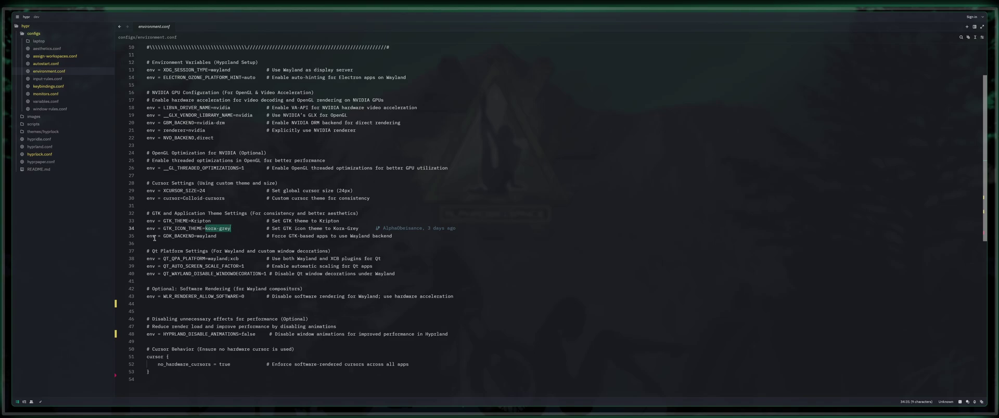
pyautogui.moveTo(164, 236); pyautogui.dragTo(201, 237)
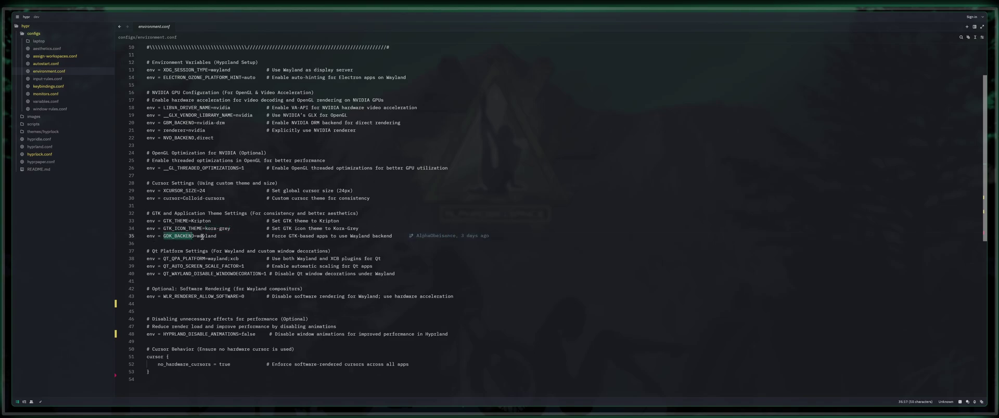
pyautogui.click(216, 236)
# - Examine the comments on the three Qt platform variables for plugins, automatic scaling and window decorations
pyautogui.moveTo(208, 258); pyautogui.dragTo(383, 260)
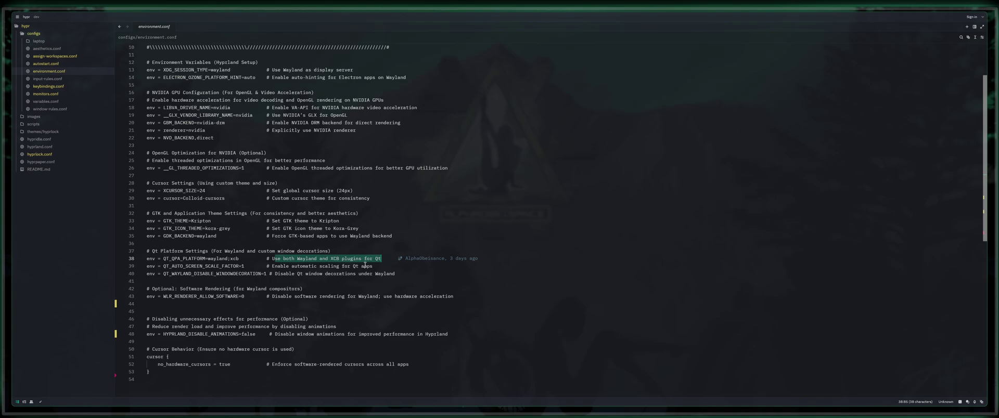
pyautogui.moveTo(274, 266); pyautogui.dragTo(370, 268)
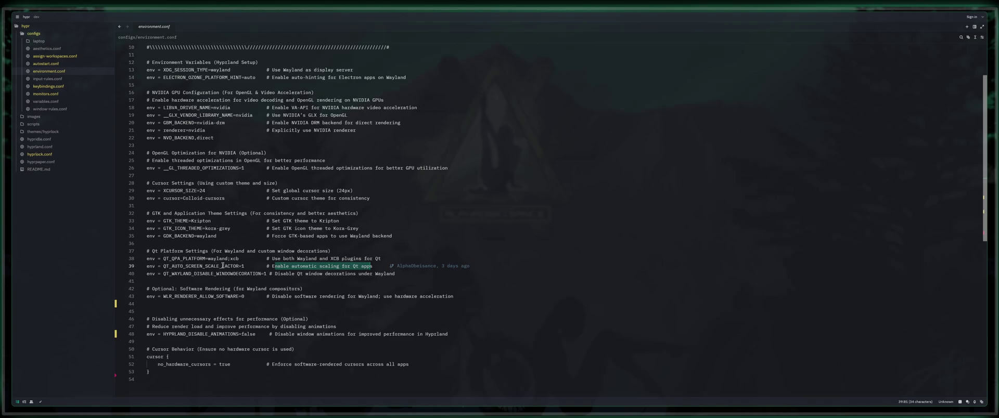
pyautogui.moveTo(275, 273); pyautogui.dragTo(395, 276)
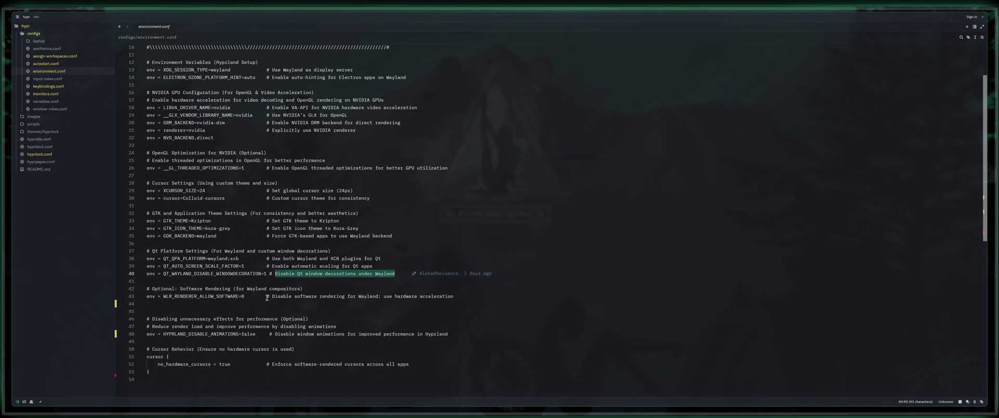
# - Examine the WLR_RENDERER_ALLOW_SOFTWARE comment and the section on disabling unnecessary effects, highlighting the HYPRLAND_DISABLE_ANIMATIONS variable and its comment
pyautogui.moveTo(272, 296); pyautogui.dragTo(452, 299)
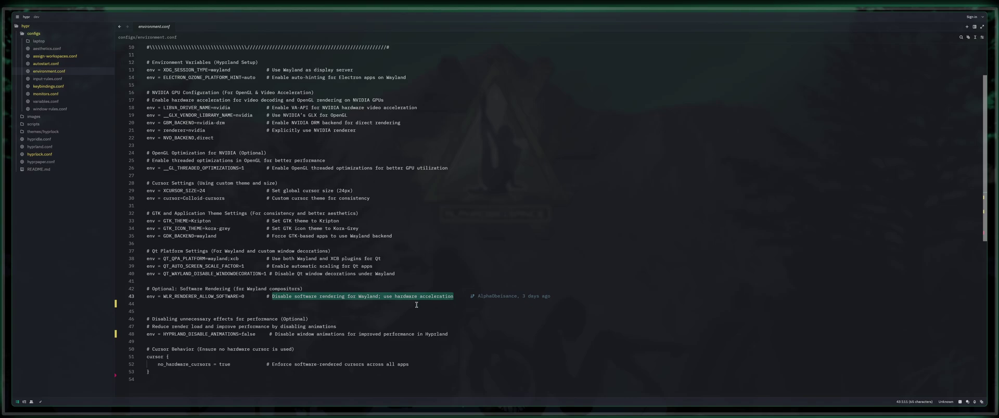
pyautogui.scroll(-3, 416, 305)
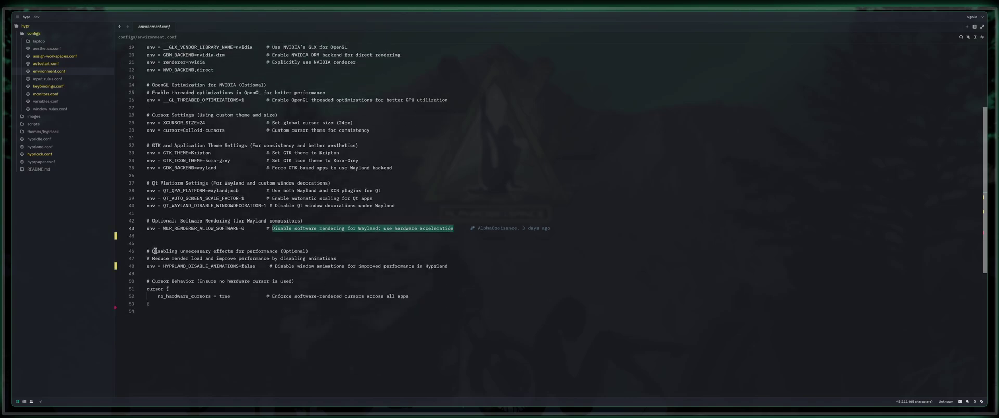
pyautogui.moveTo(155, 250); pyautogui.dragTo(305, 253)
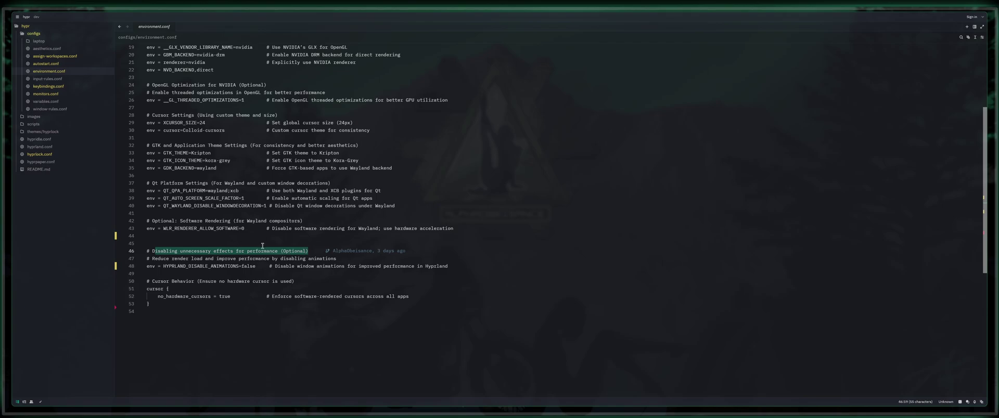
pyautogui.doubleClick(284, 251)
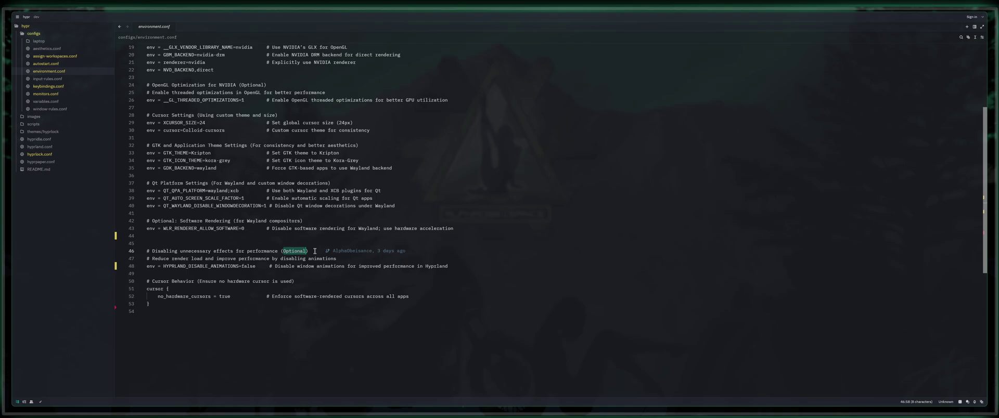
pyautogui.moveTo(310, 252); pyautogui.dragTo(152, 245)
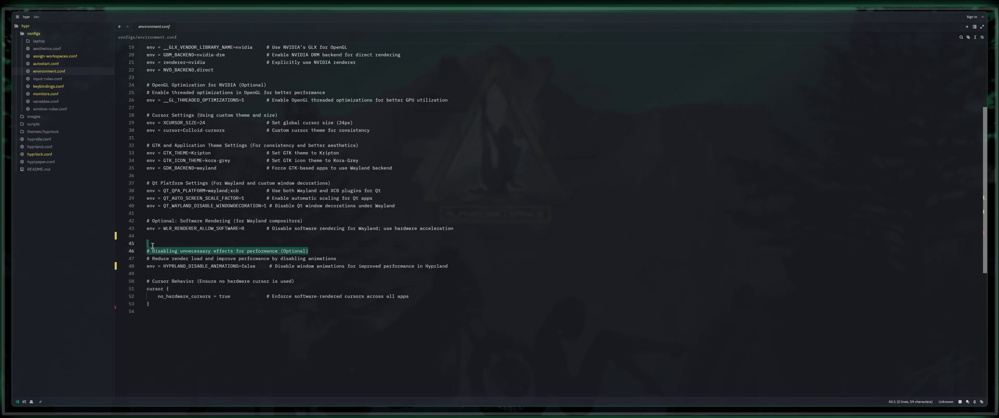
pyautogui.moveTo(450, 266); pyautogui.dragTo(284, 265)
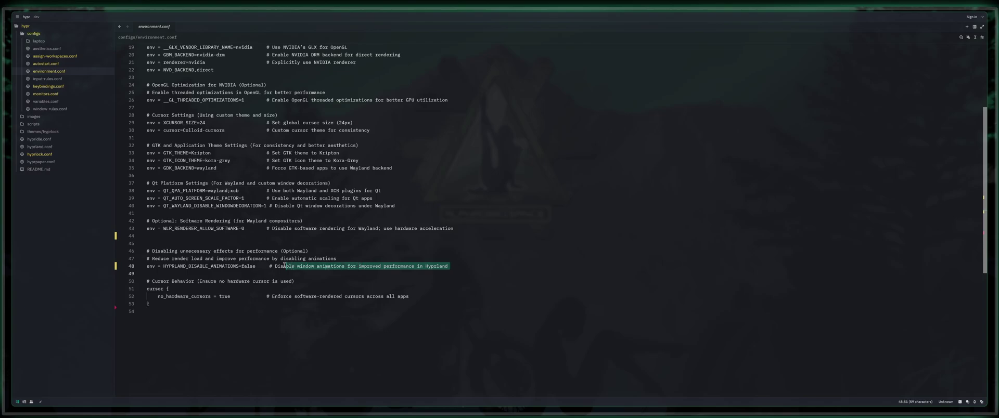
pyautogui.moveTo(163, 266); pyautogui.dragTo(239, 264)
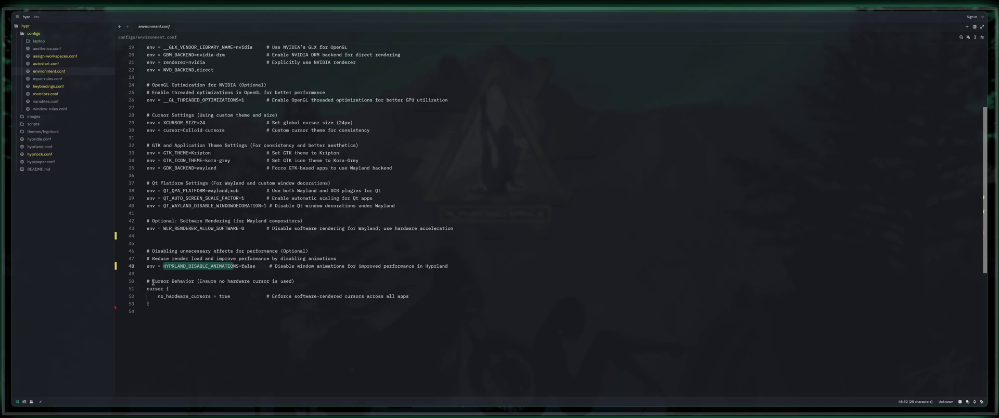
# - Examine the Cursor Behavior section, highlighting its heading and the no_hardware_cursors line with its comment, and return to the file's beginning
pyautogui.moveTo(152, 280); pyautogui.dragTo(197, 281)
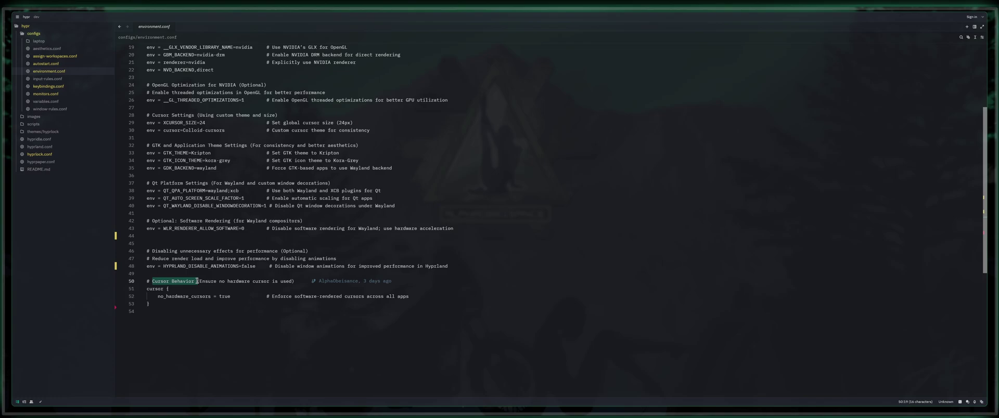
pyautogui.keyDown('shift'); pyautogui.click(167, 303); pyautogui.keyUp('shift')
pyautogui.click(268, 307)
pyautogui.moveTo(199, 281); pyautogui.dragTo(290, 282)
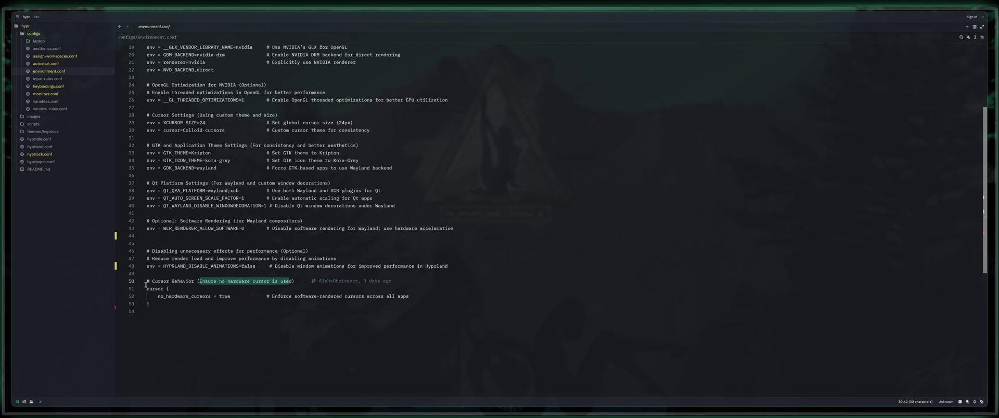
pyautogui.moveTo(159, 298); pyautogui.dragTo(408, 296)
pyautogui.click(230, 297)
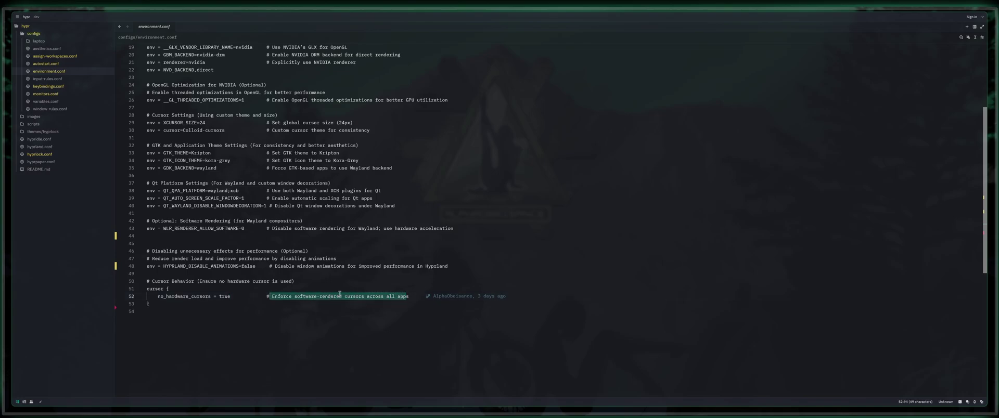
pyautogui.scroll(9, 336, 294)
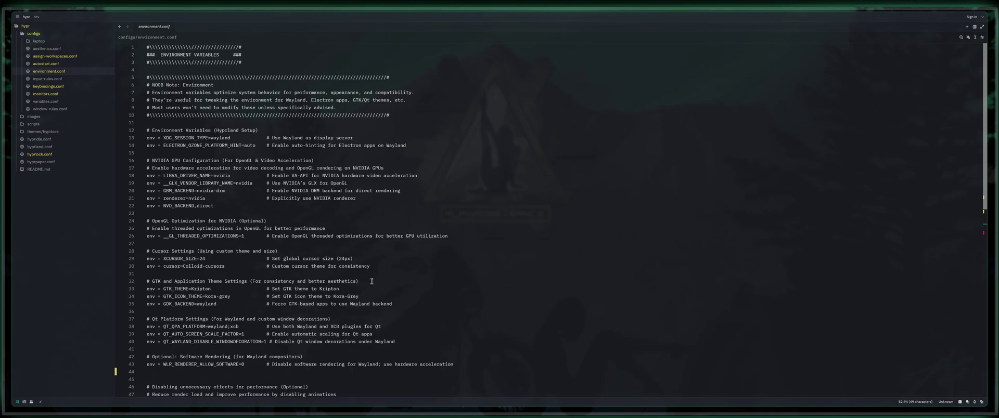